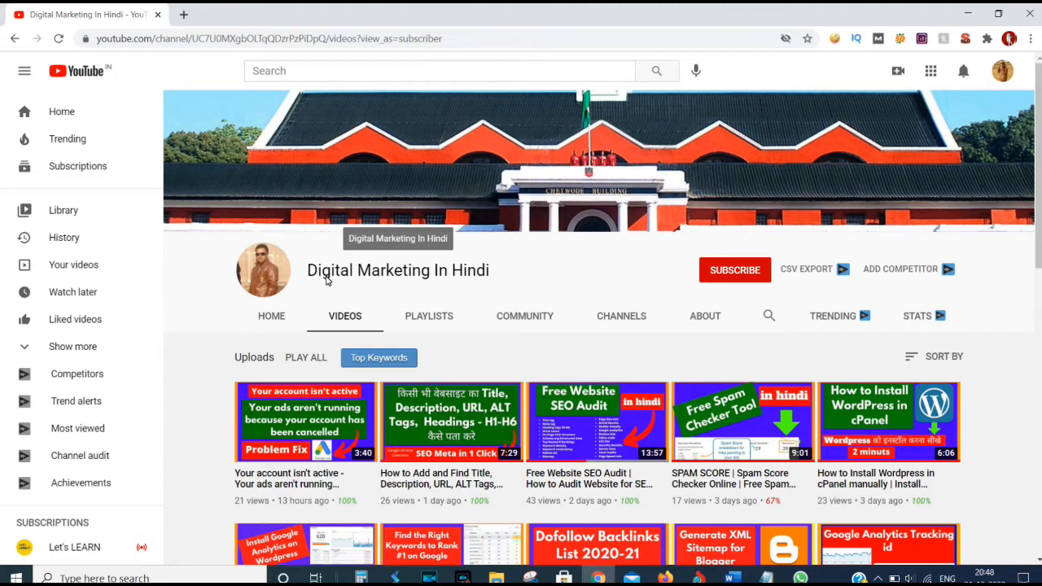
Step: Look through the uploaded videos of the Digital Marketing In Hindi channel
scroll(391, 288, "down", 3)
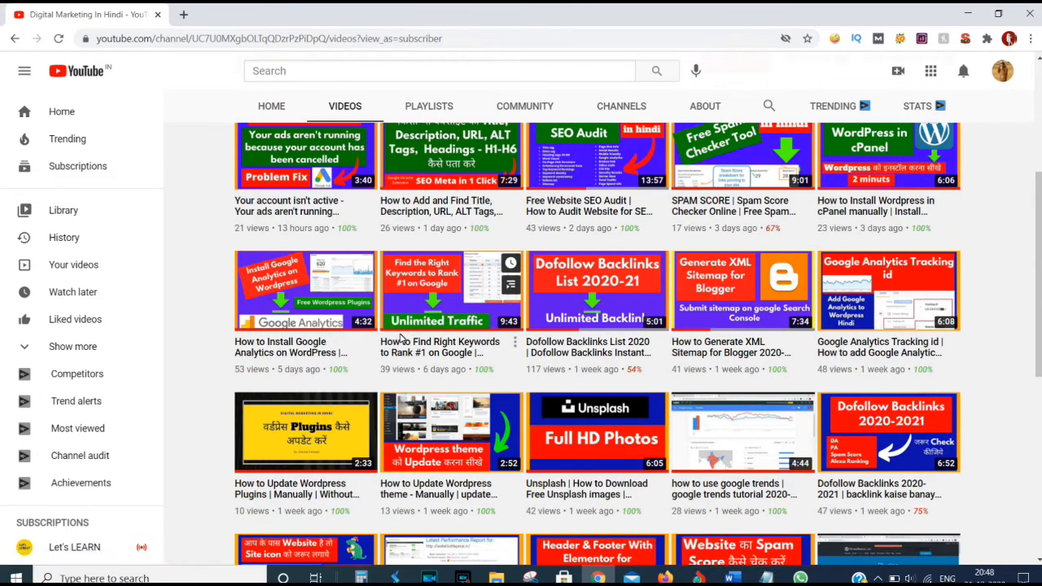
scroll(402, 339, "down", 2)
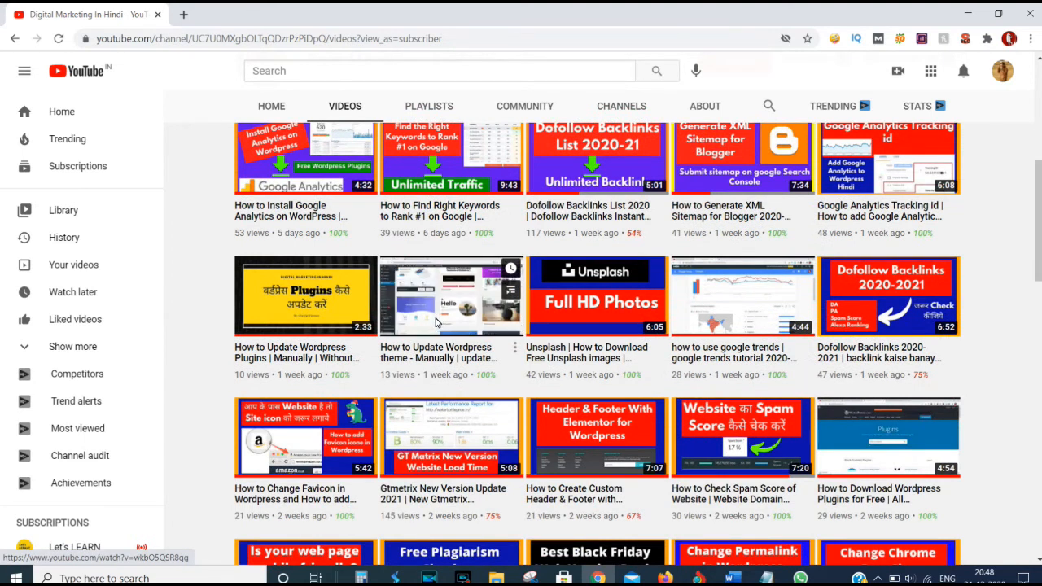
scroll(446, 322, "down", 2)
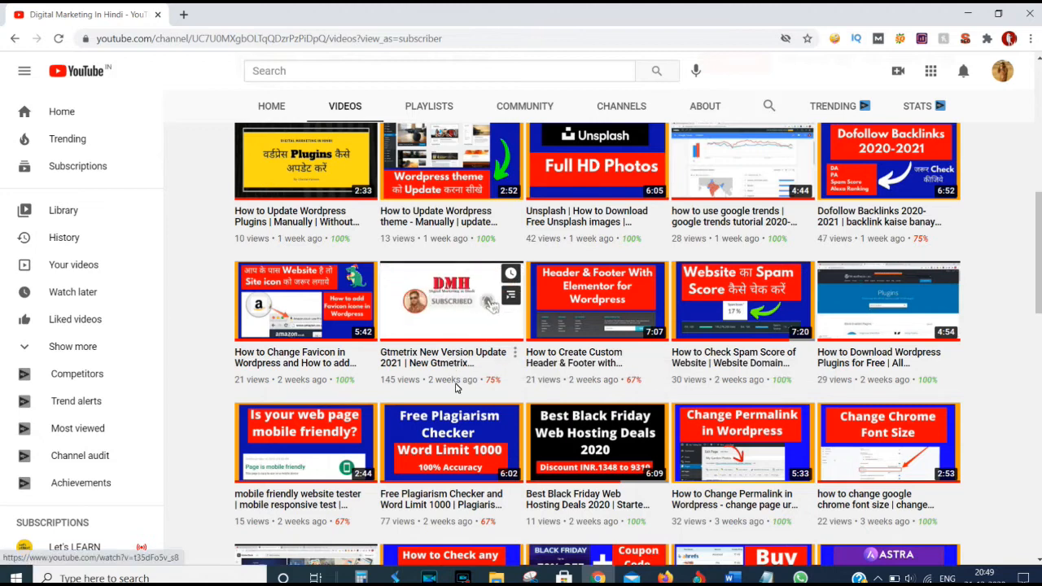
scroll(456, 382, "up", 7)
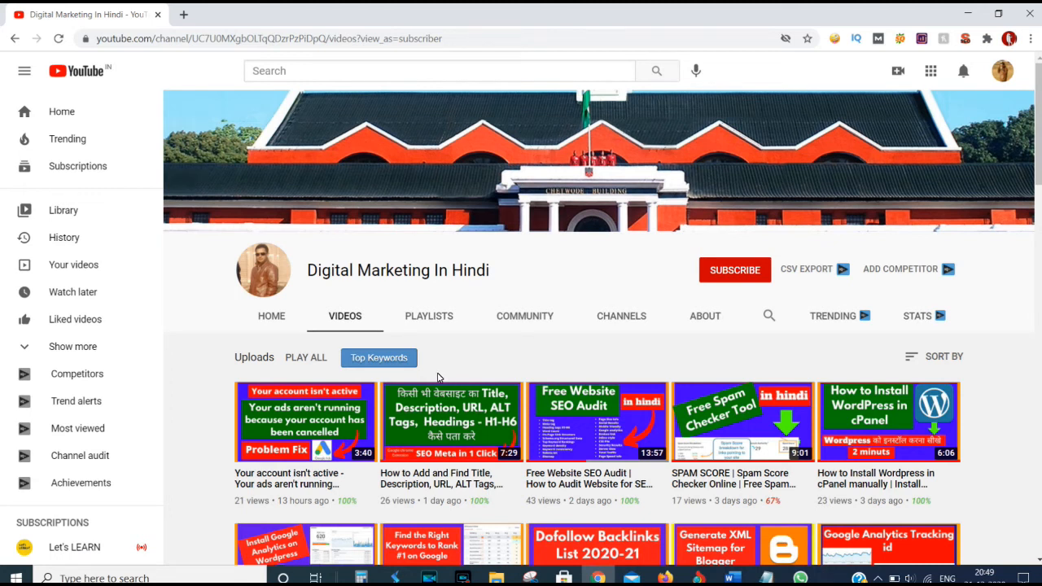
scroll(438, 374, "down", 3)
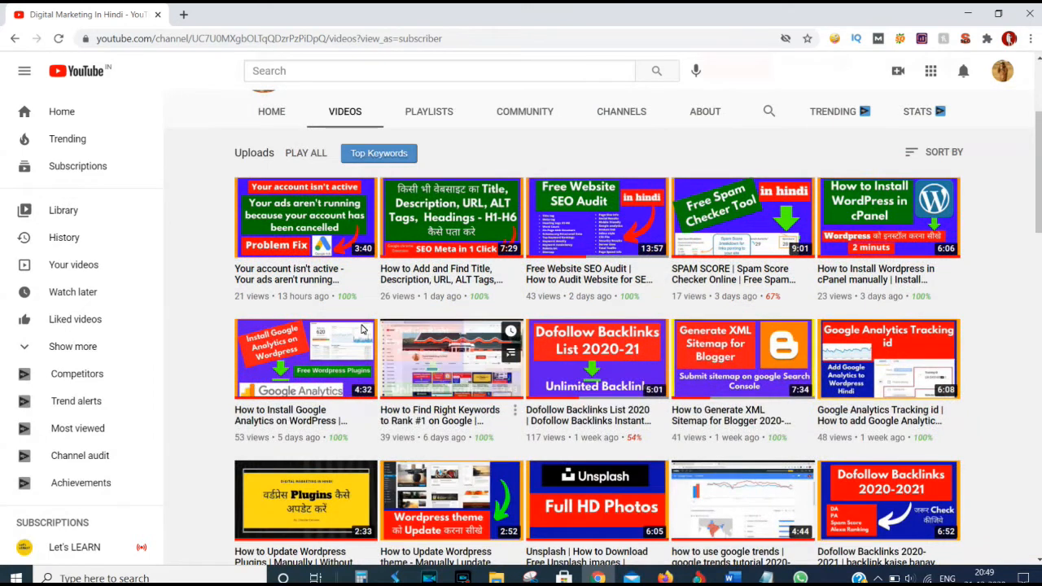
mouse_move(481, 380)
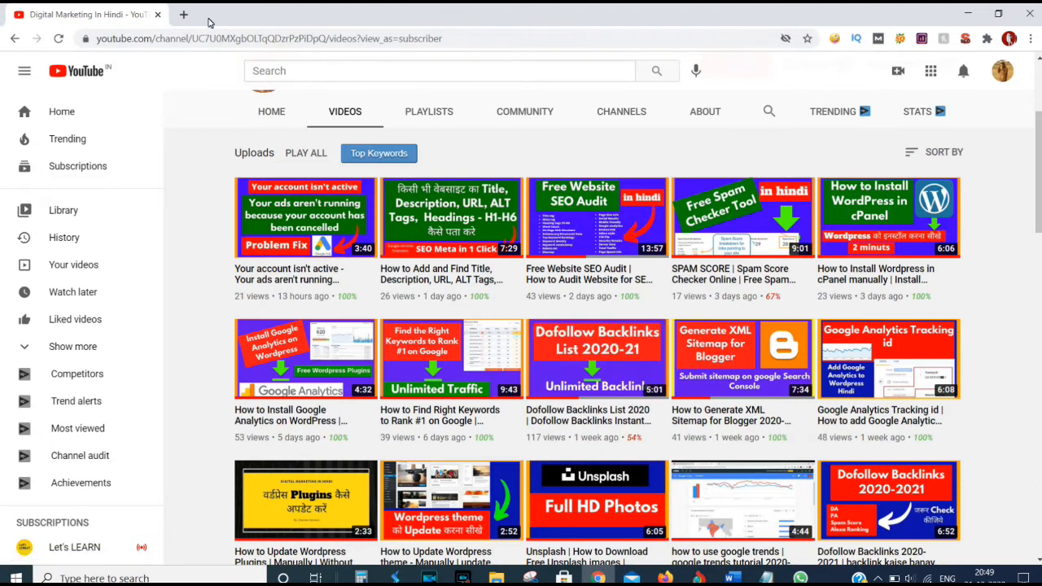
Step: Open the Semrush dashboard in a new browser tab and go to its Domain Overview tool
left_click(183, 15)
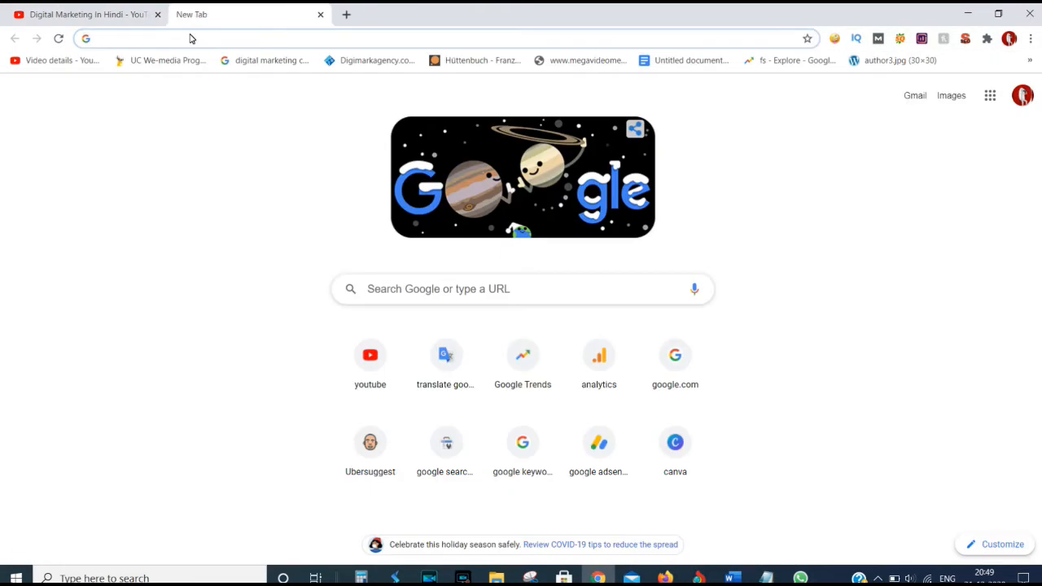
type("se")
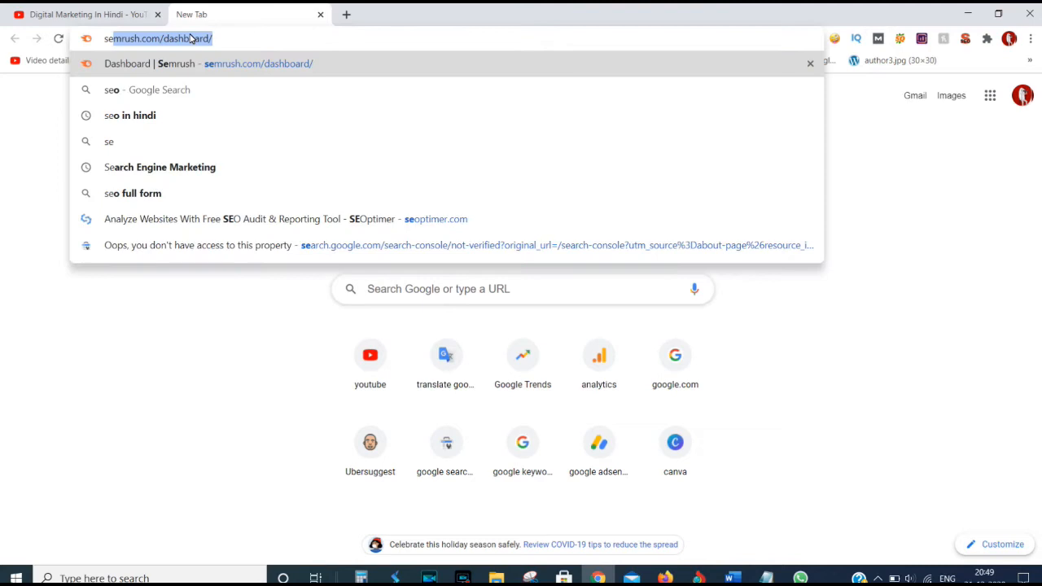
type("m")
key("Return")
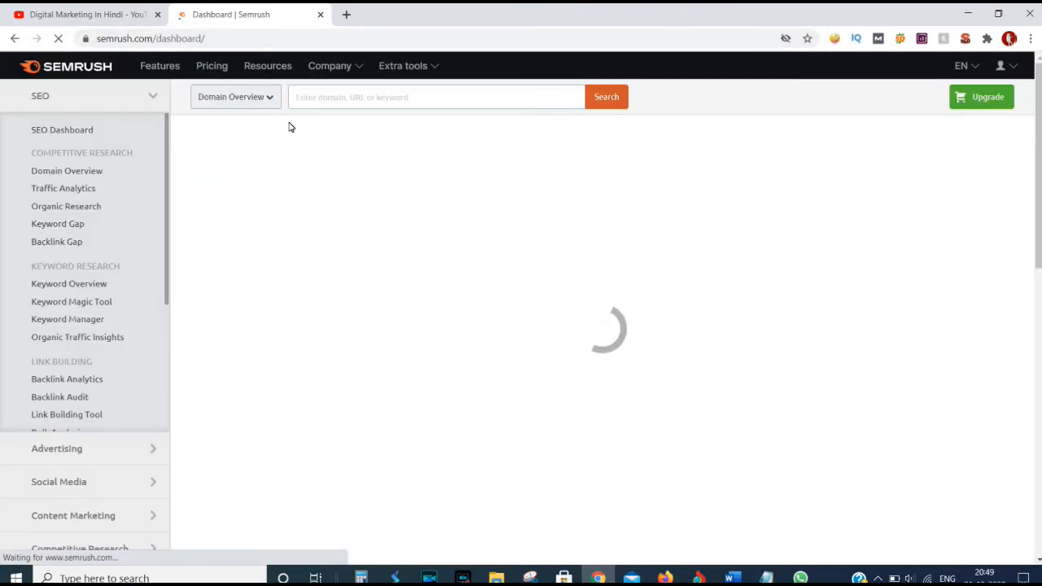
left_click(65, 173)
left_click(347, 15)
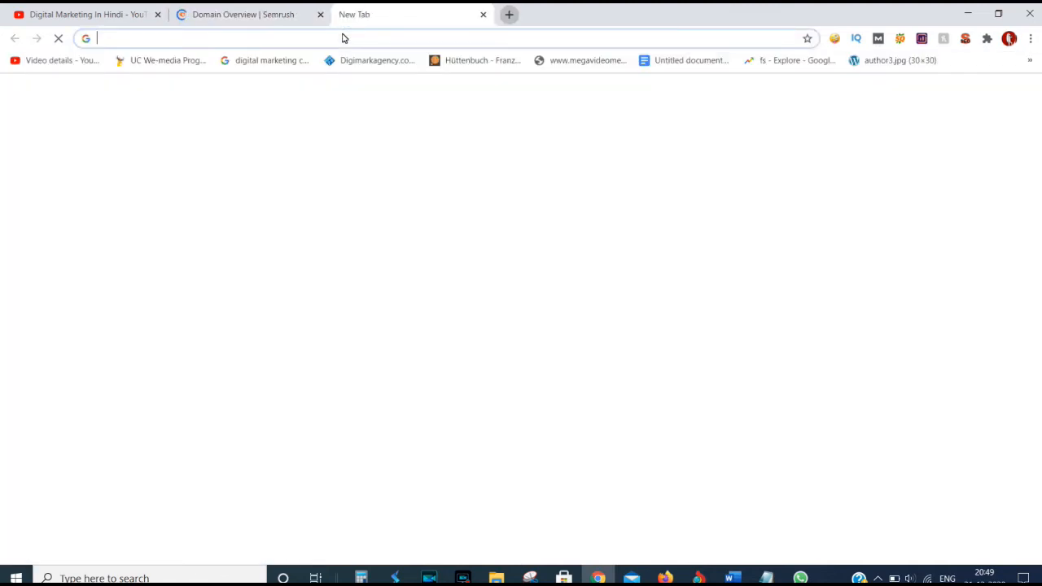
type("web")
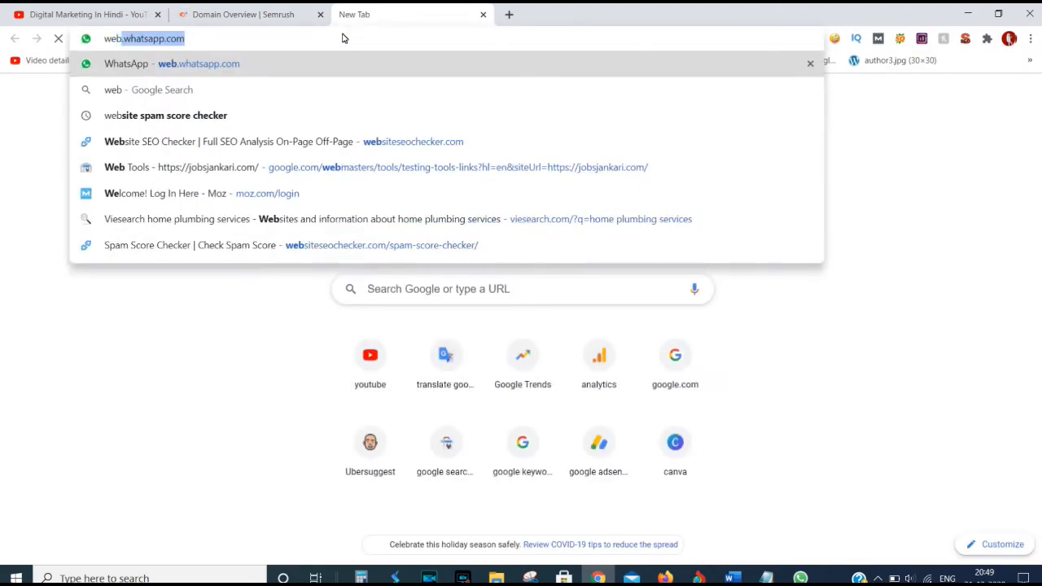
type("in")
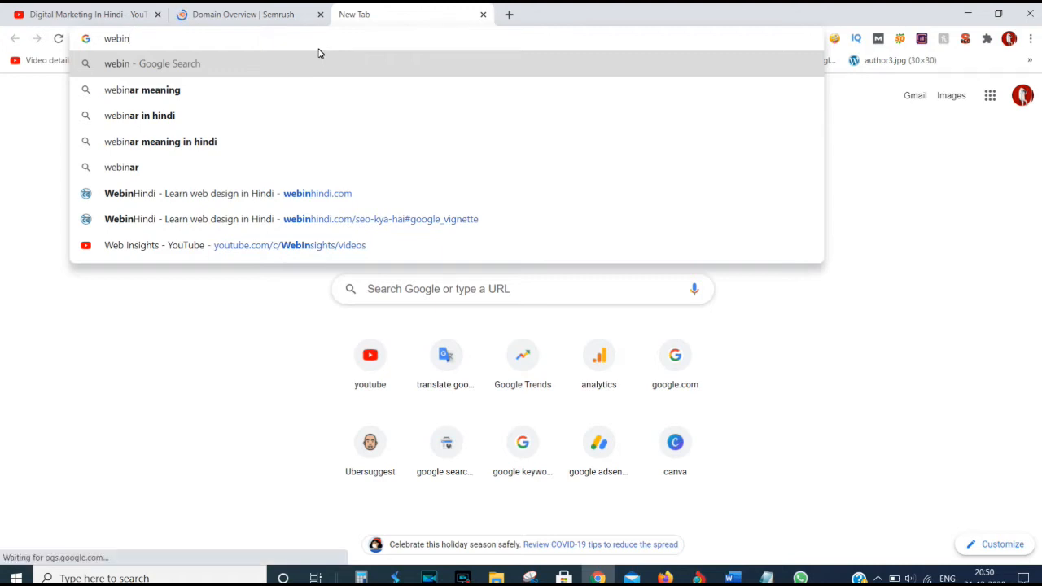
key("Down")
key("Down")
key("Down")
key("Down")
key("Down")
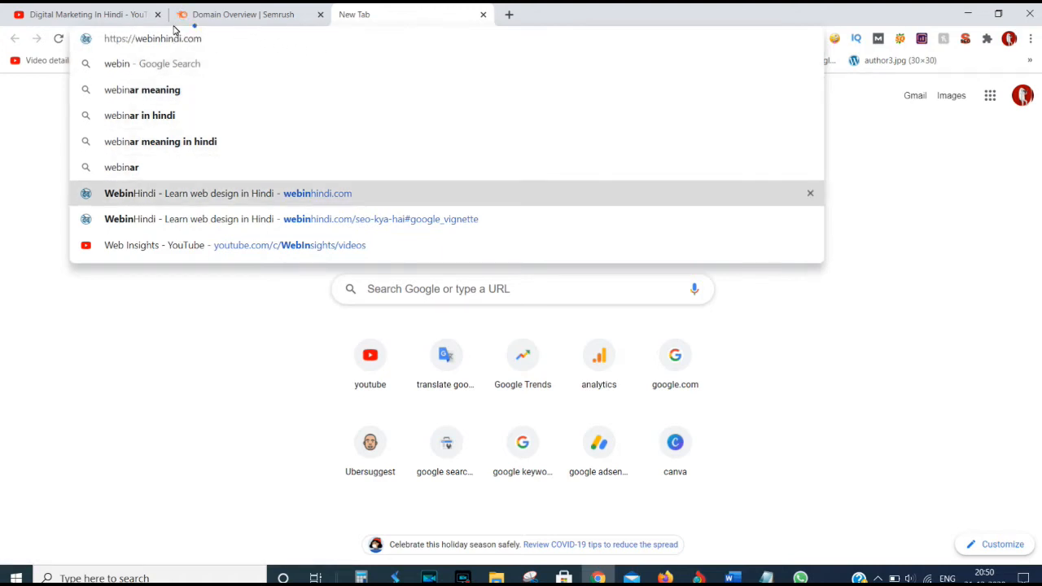
Step: Place the Semrush tab first among the browser tabs and copy the webinhindi.com address
left_click_drag(240, 15, 73, 14)
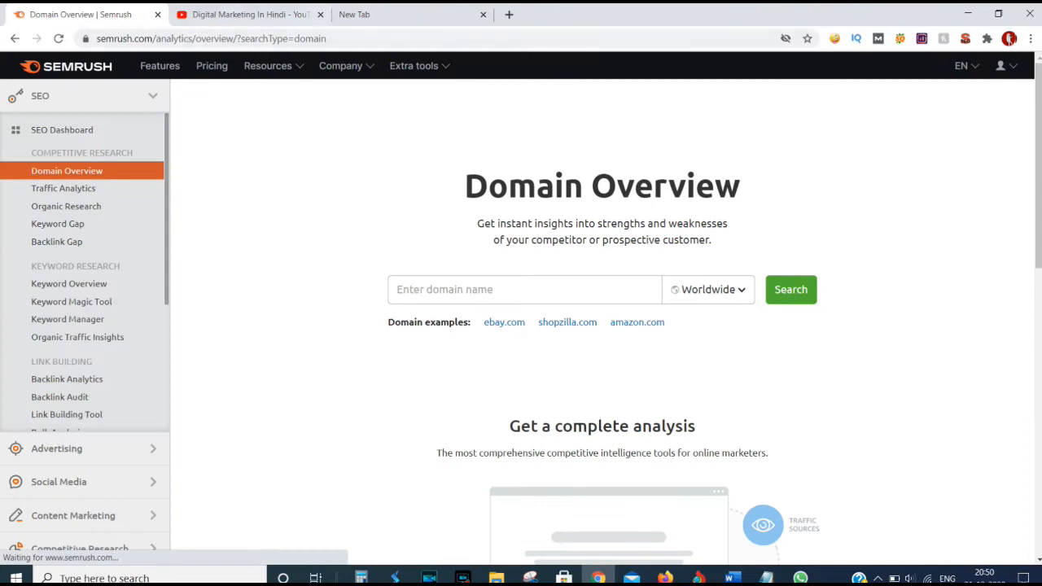
left_click(353, 14)
left_click(244, 39)
key("ctrl+c")
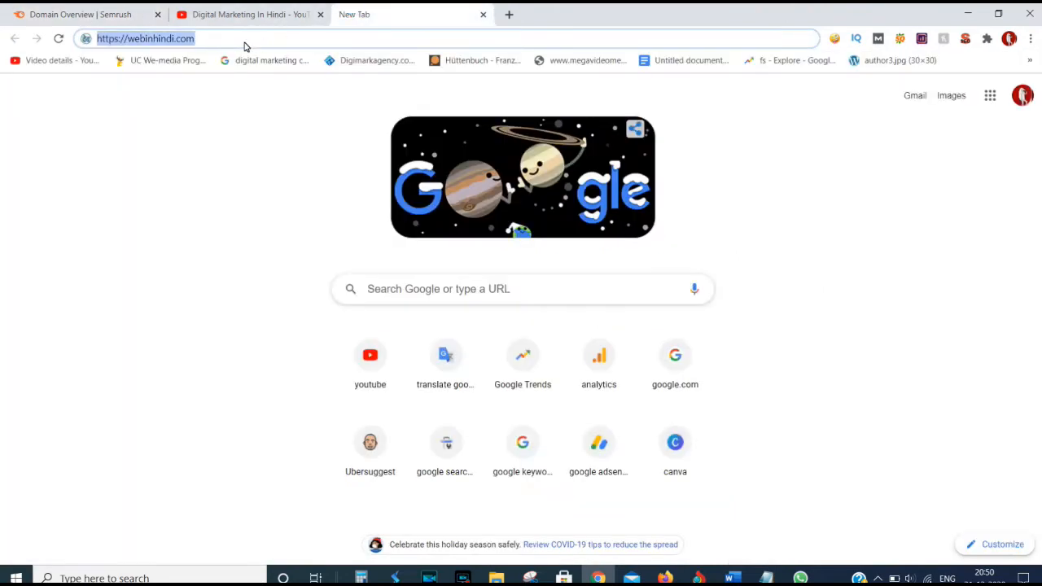
left_click(208, 10)
left_click(111, 10)
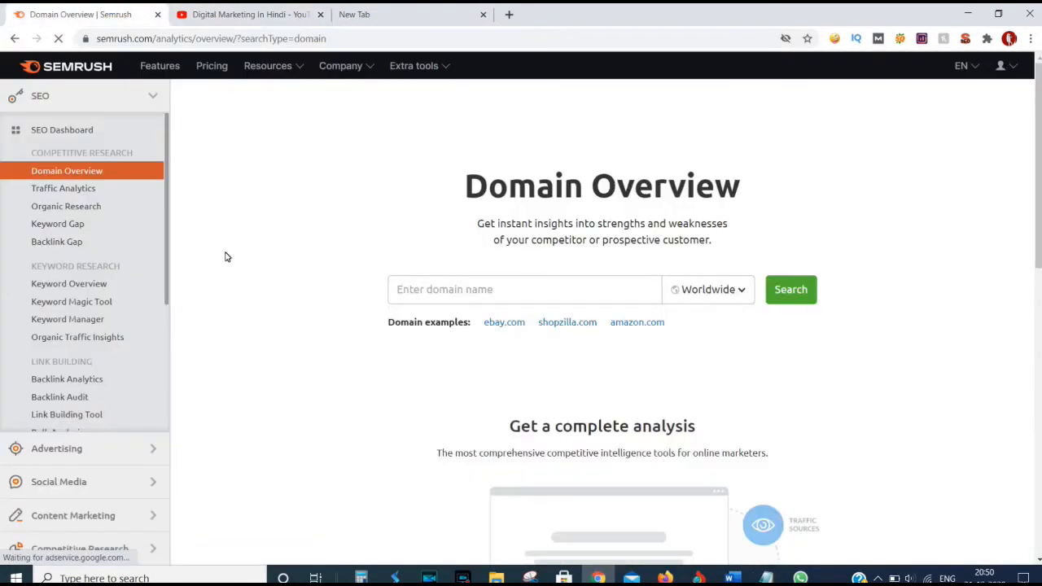
left_click(463, 289)
key("ctrl+v")
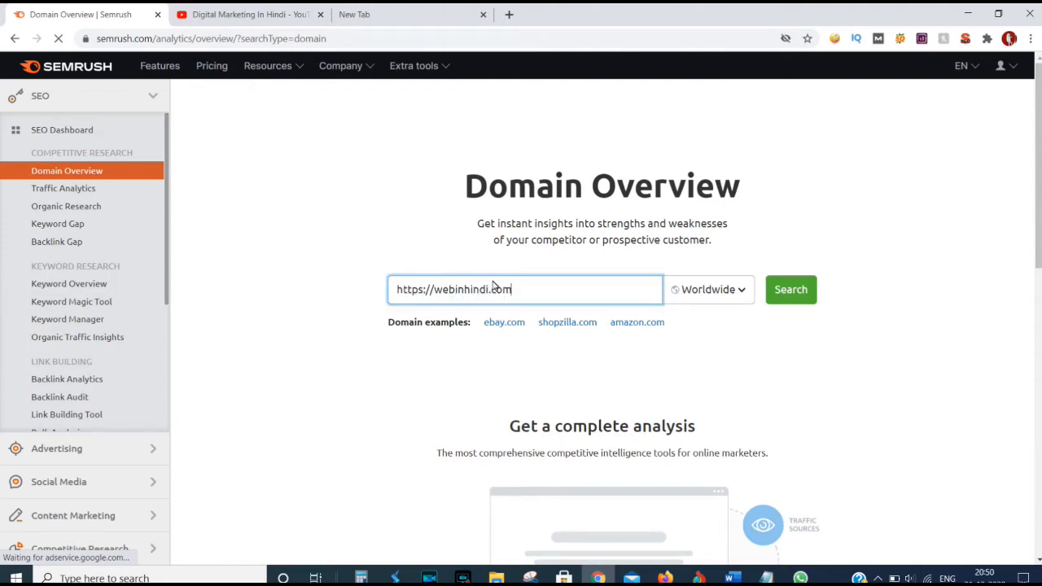
left_click(783, 299)
scroll(785, 297, "down", 9)
scroll(156, 184, "up", 8)
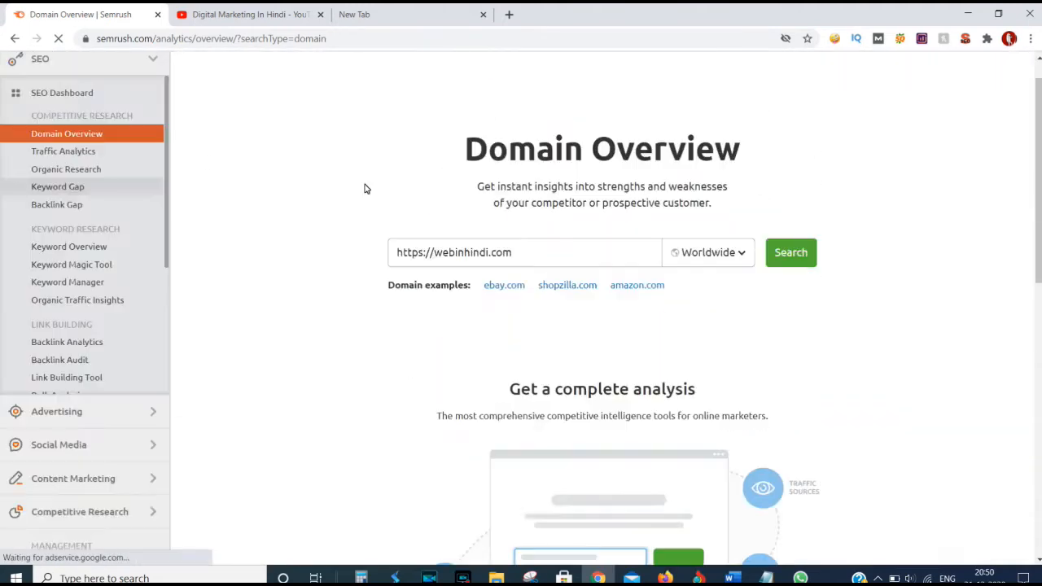
left_click(787, 253)
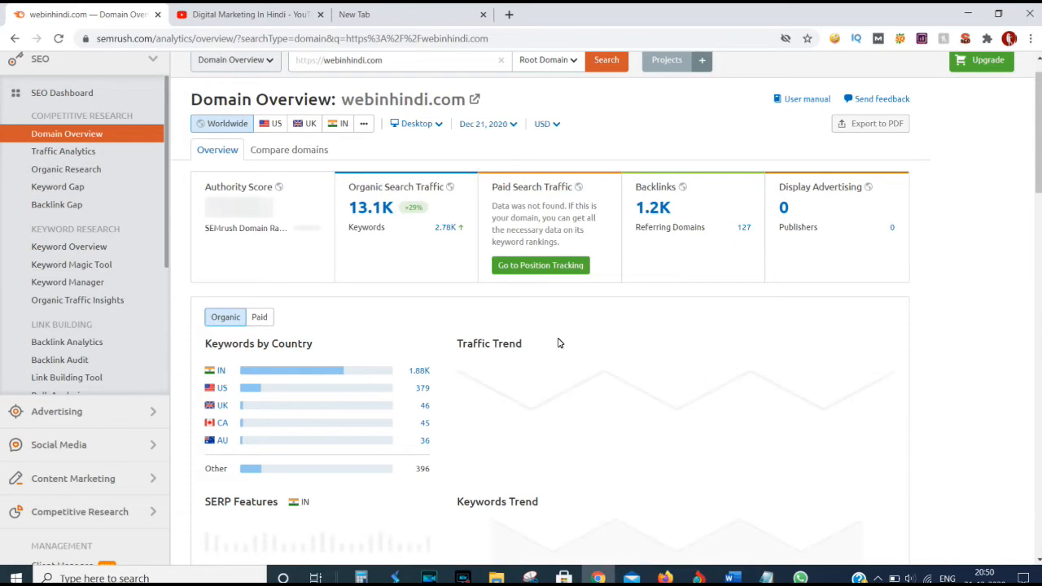
Step: Open the Organic Research report for webinhindi.com and bring up its Organic Competitors list
scroll(563, 362, "down", 3)
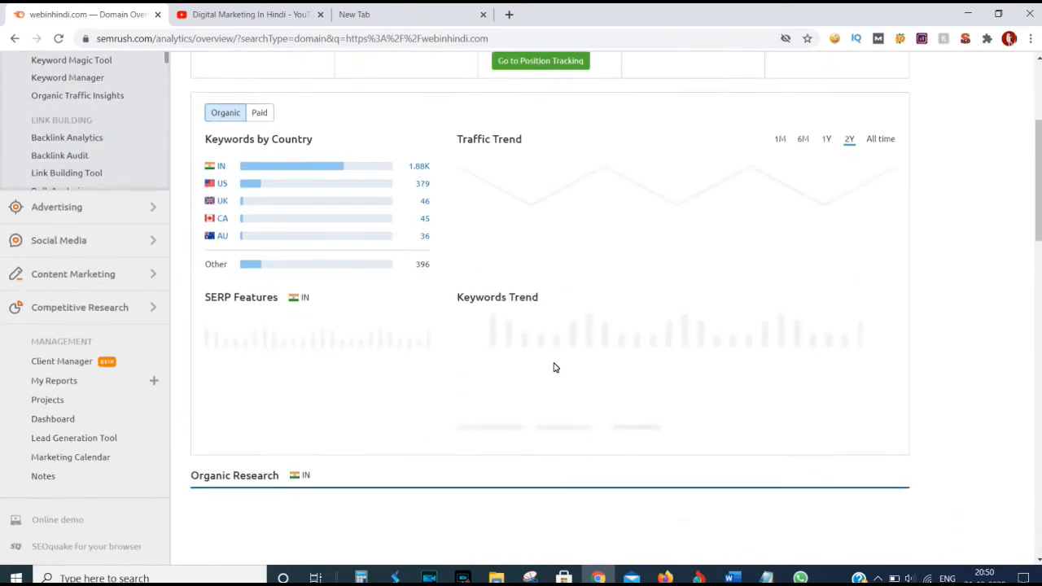
scroll(556, 365, "up", 4)
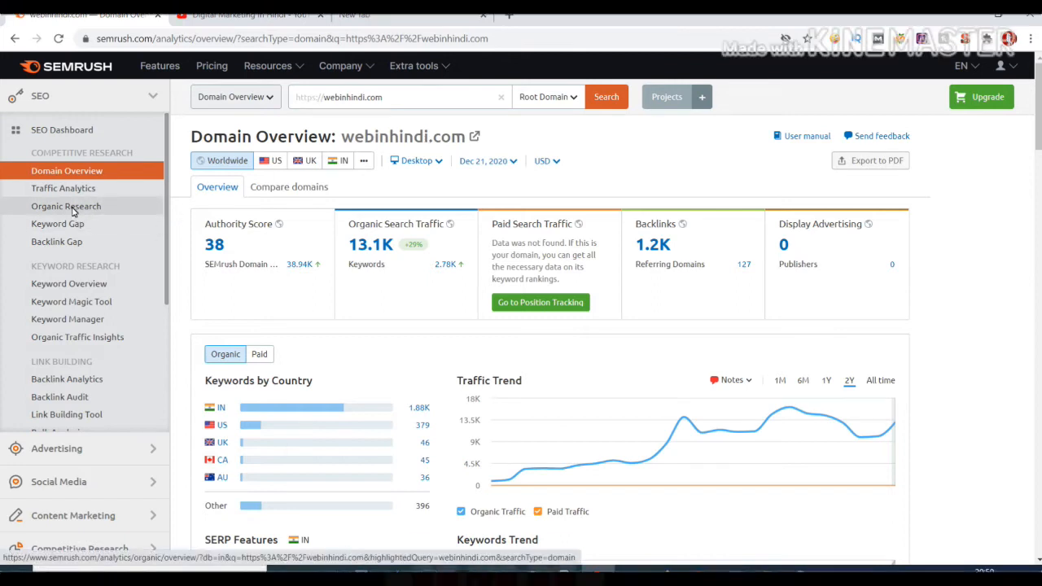
left_click(70, 208)
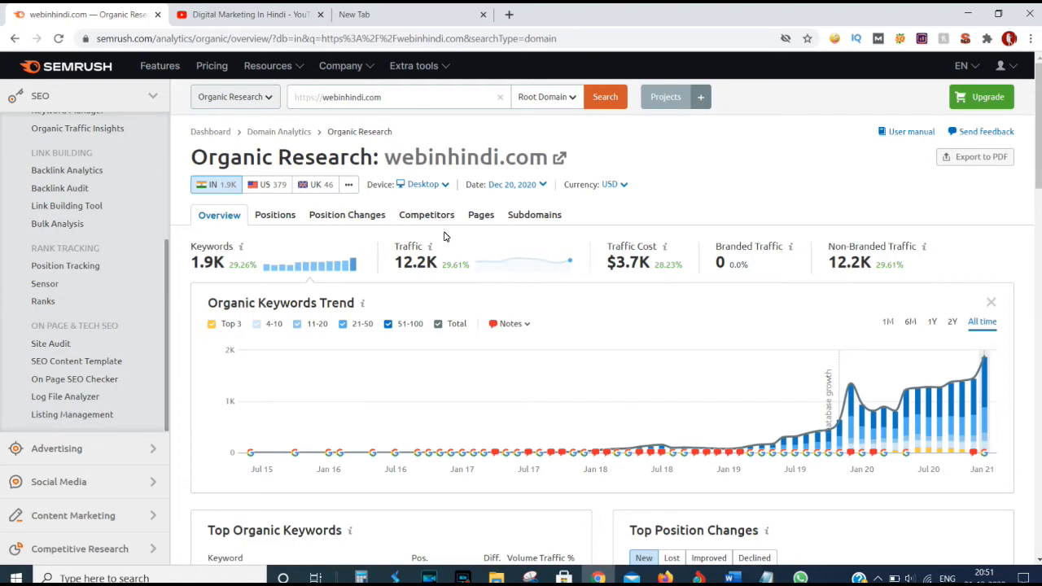
left_click(421, 220)
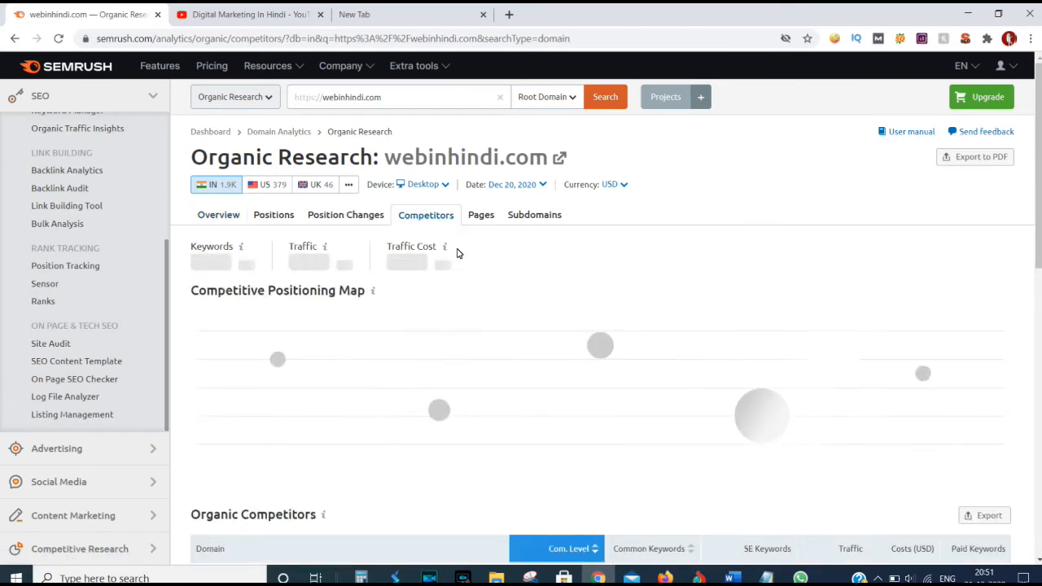
scroll(464, 333, "down", 1)
scroll(464, 332, "down", 5)
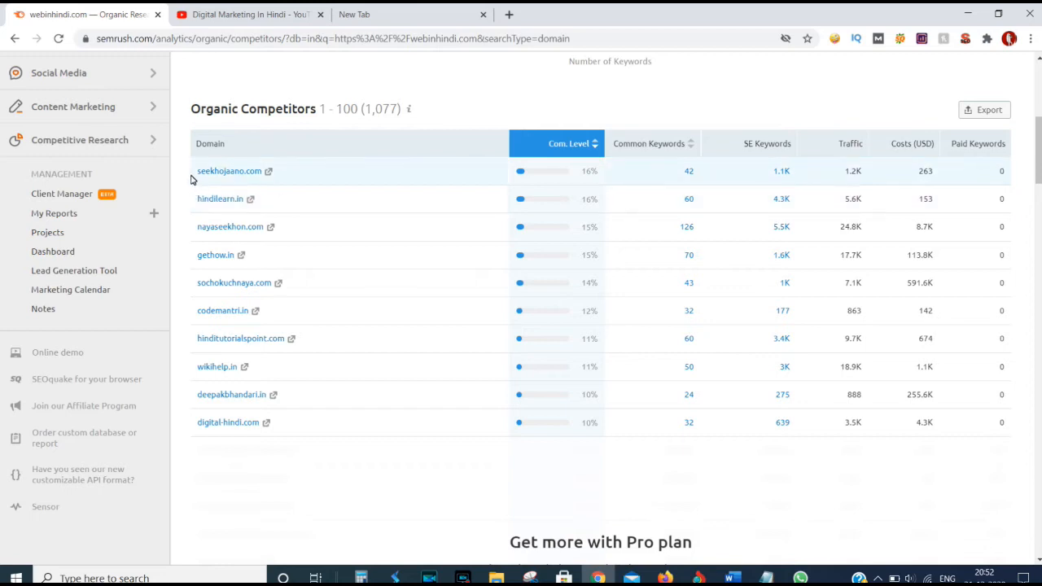
Step: Record the first competitor domain, seekhojaano.com, in a Notepad note and return to the competitors list
left_click_drag(192, 172, 243, 198)
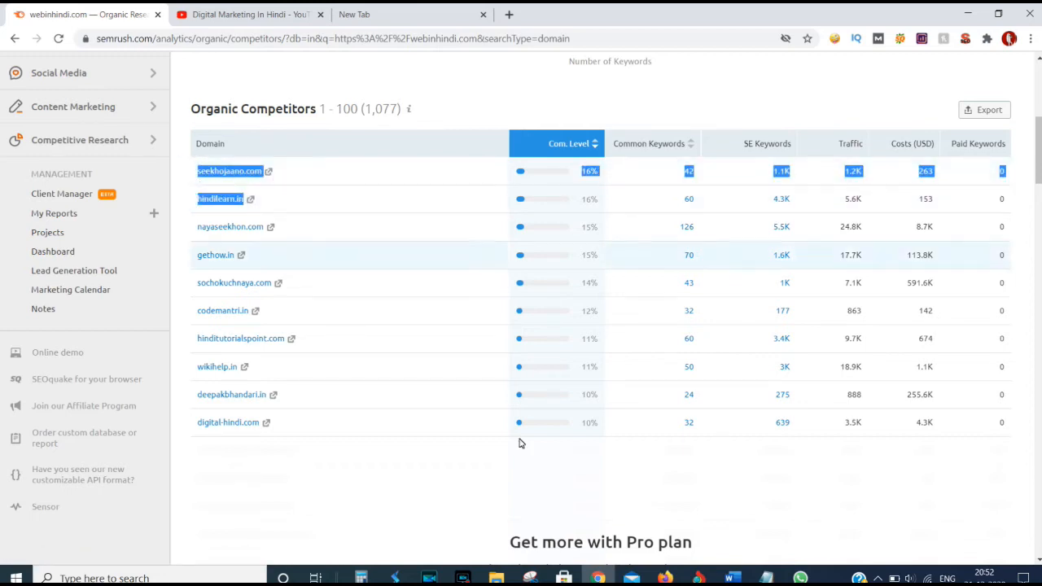
left_click(766, 578)
type("seekhojaano.com")
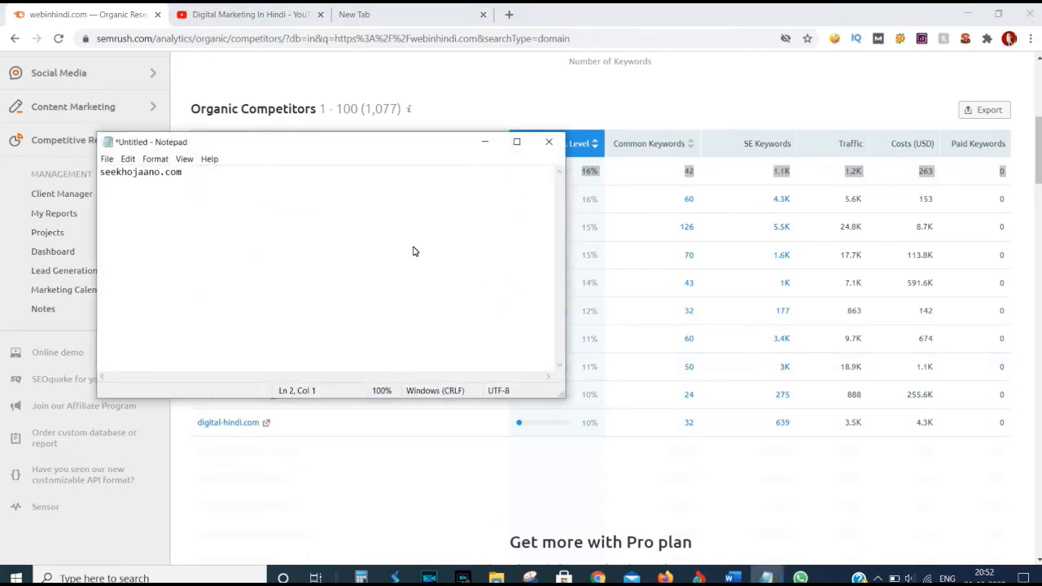
left_click(627, 85)
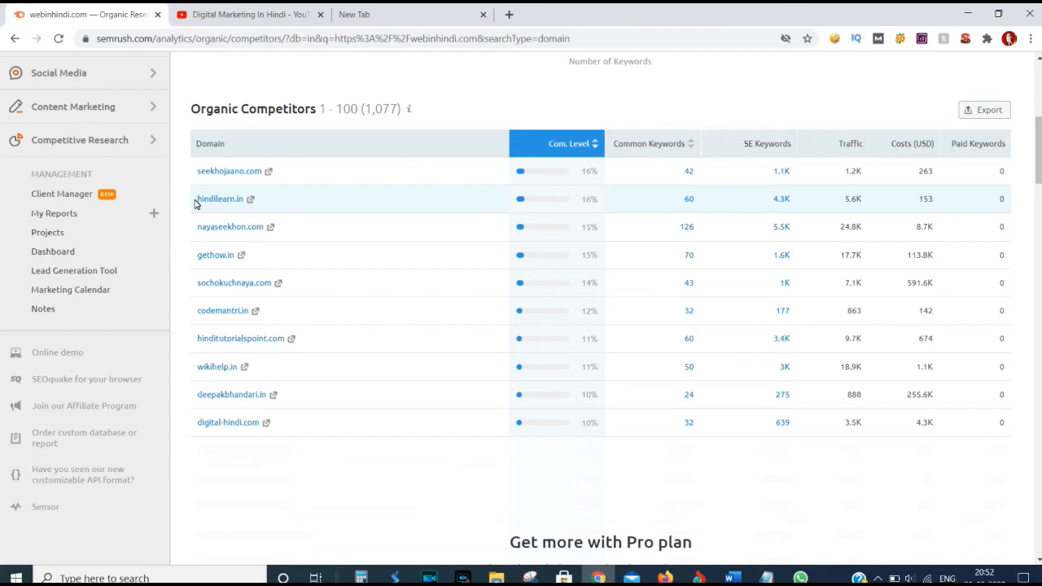
Step: Copy the second competitor domain, hindilearn.in, onto a new line of the Notepad note and return to the browser
left_click_drag(195, 204, 243, 200)
key("ctrl+c")
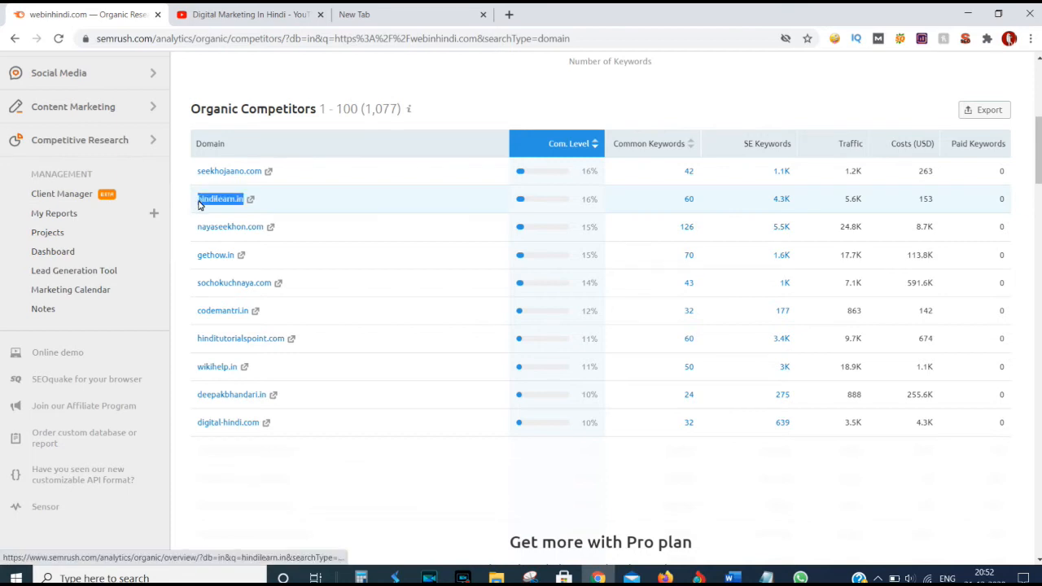
left_click(765, 576)
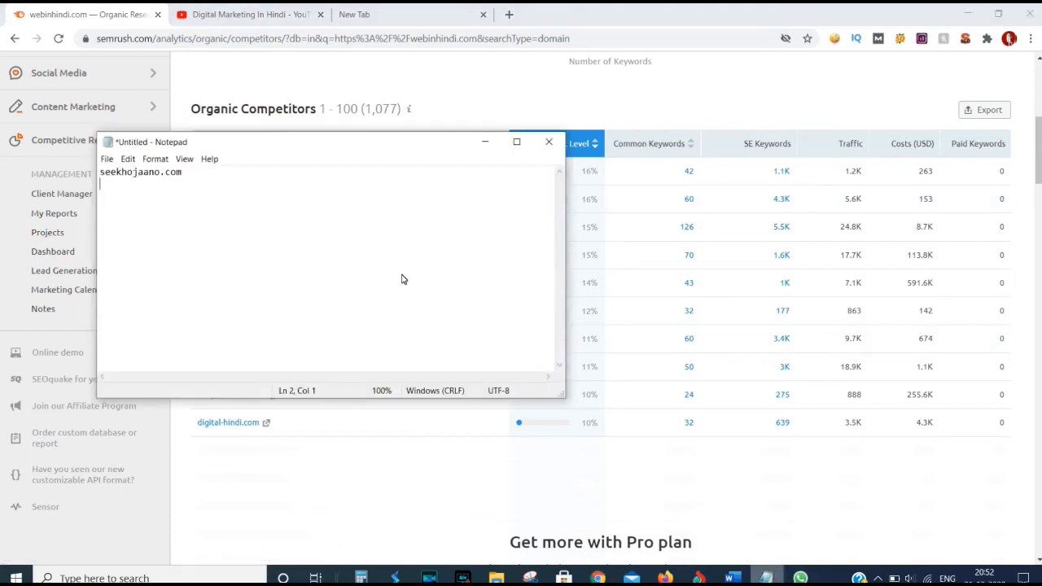
key("ctrl+v")
key("Return")
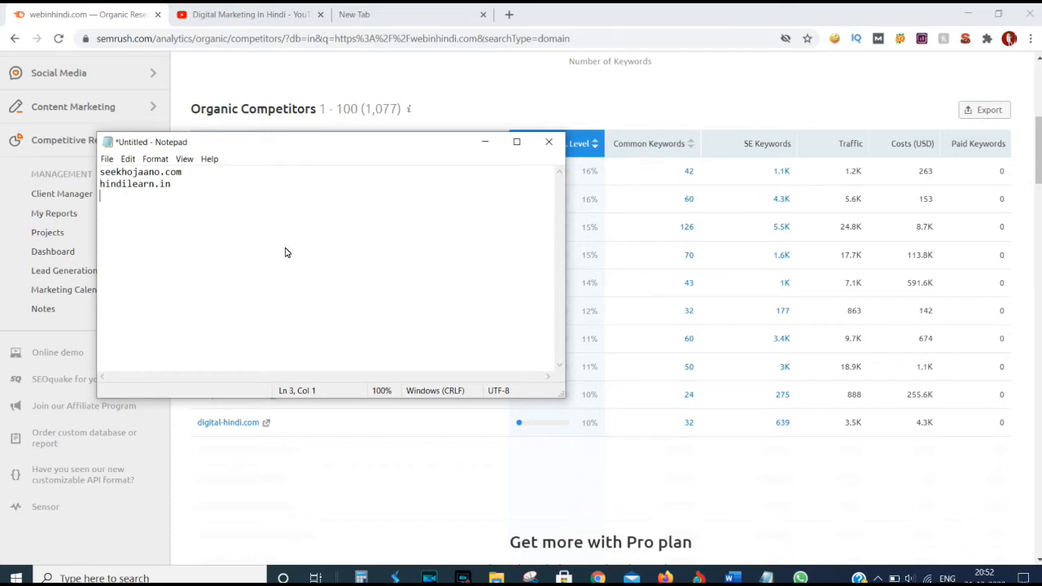
left_click(187, 186)
left_click(419, 81)
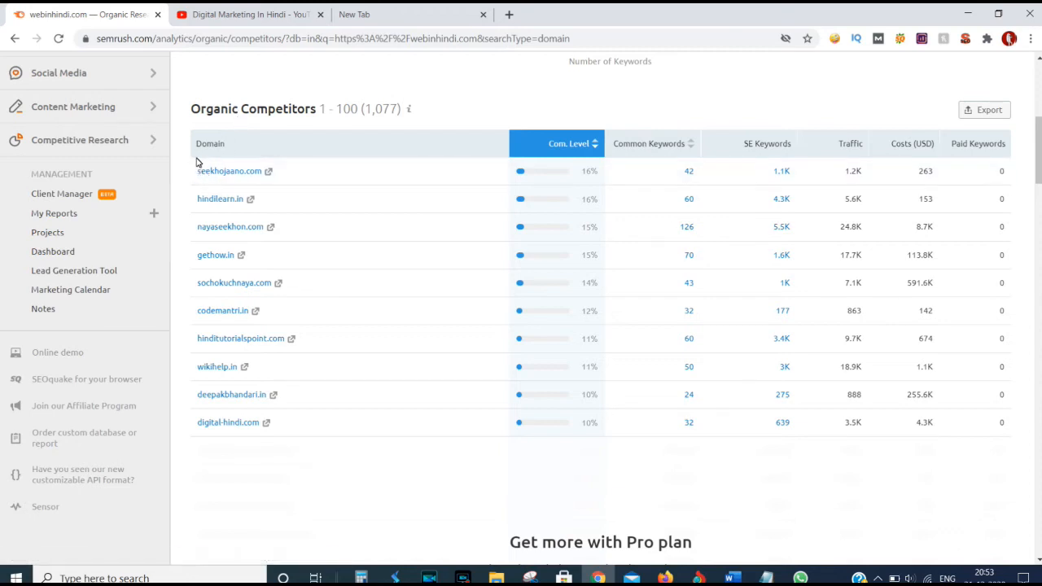
Step: Review the full list of organic competitor domains alongside the domains noted in Notepad
left_click_drag(186, 151, 293, 463)
left_click(284, 472)
left_click_drag(187, 157, 265, 462)
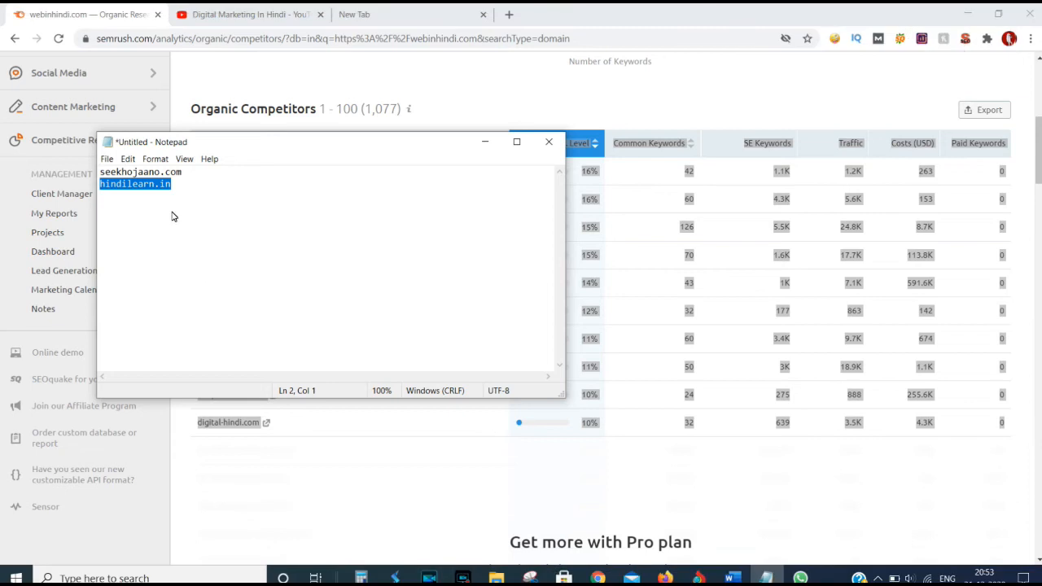
left_click(171, 211)
Step: Search Google for ubersuggest in the spare browser tab and open the neilpatel.com Ubersuggest page
left_click(354, 13)
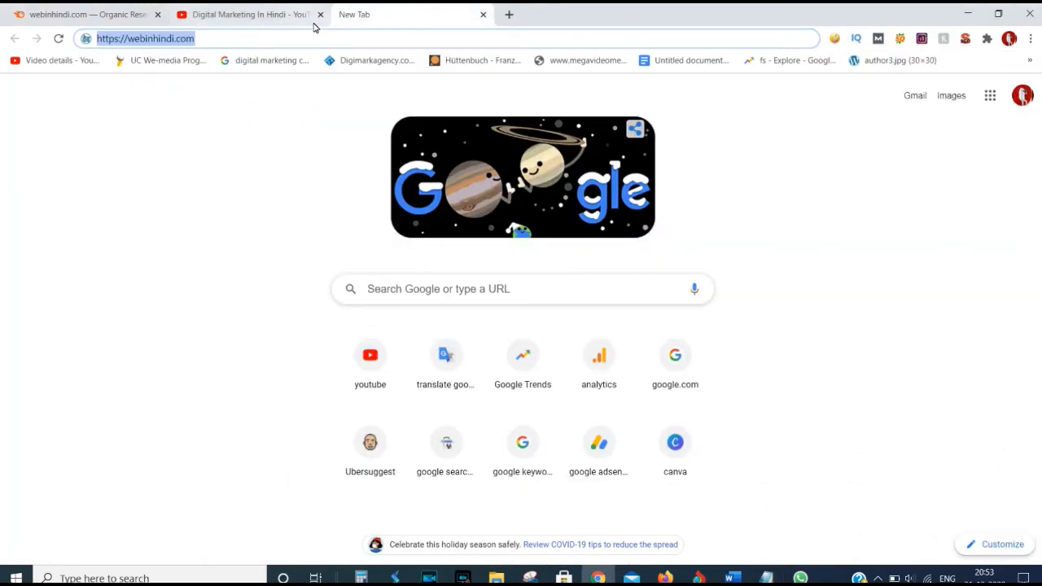
type("ub")
key("Return")
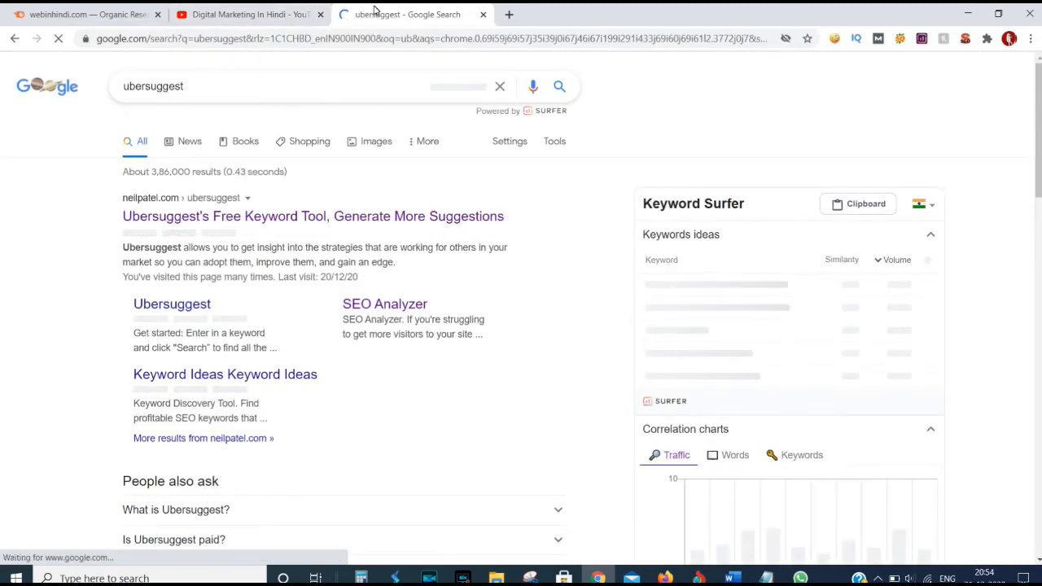
left_click(302, 223)
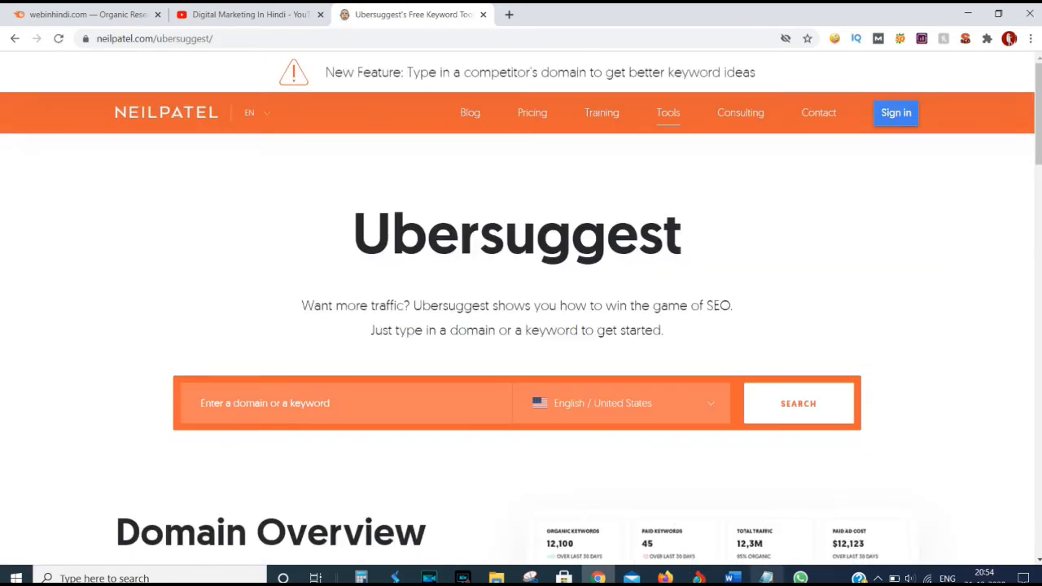
Step: Copy the domain hindilearn.in from the Notepad note into the Ubersuggest domain or keyword search
key("alt+Tab")
left_click_drag(180, 186, 98, 185)
key("ctrl+c")
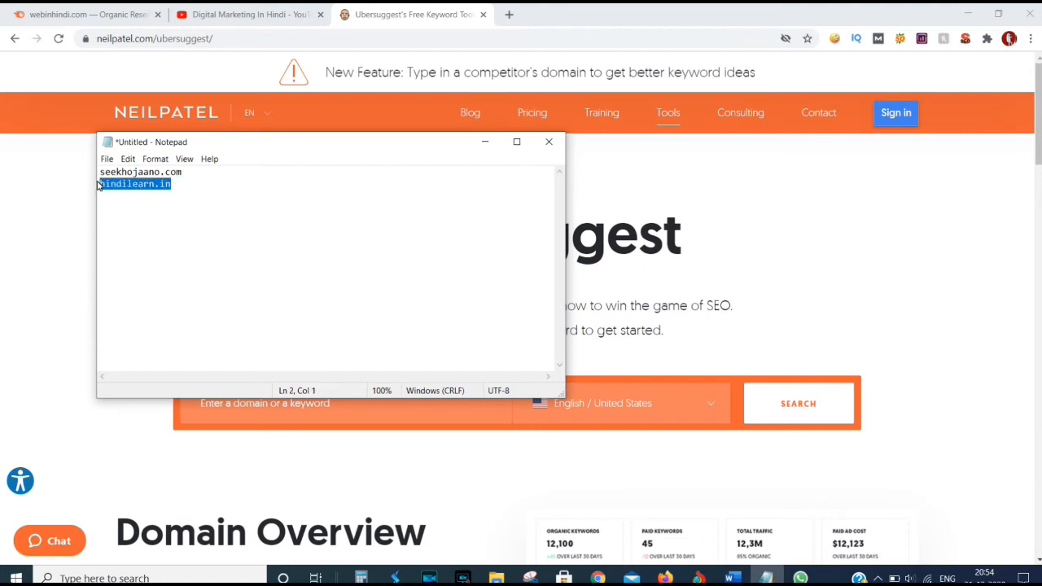
left_click(363, 12)
left_click(228, 403)
key("ctrl+v")
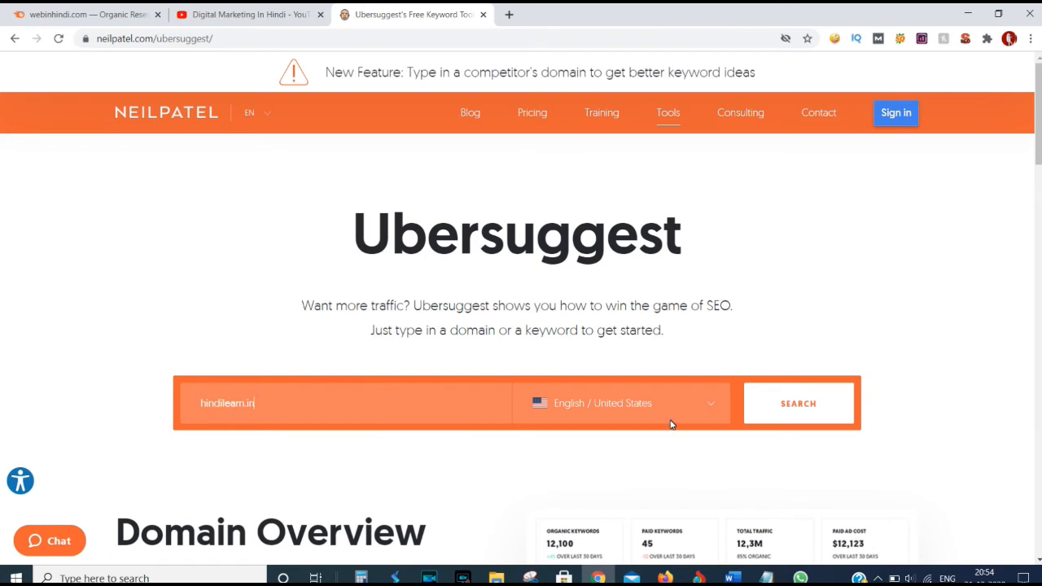
Step: Set the search language and country to English / India and run the Ubersuggest search for hindilearn.in
left_click(624, 402)
type("in")
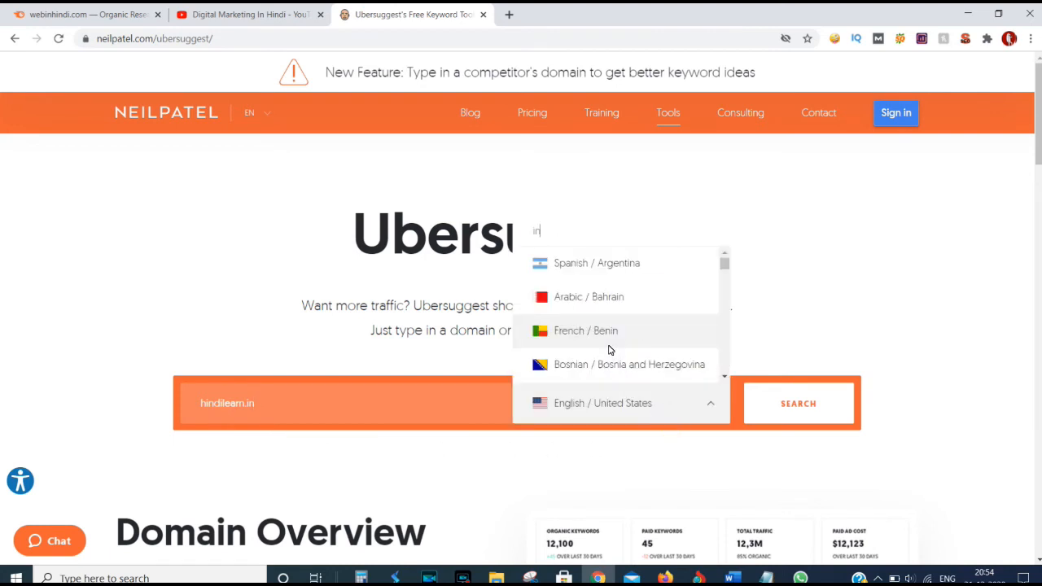
key("Escape")
left_click(577, 391)
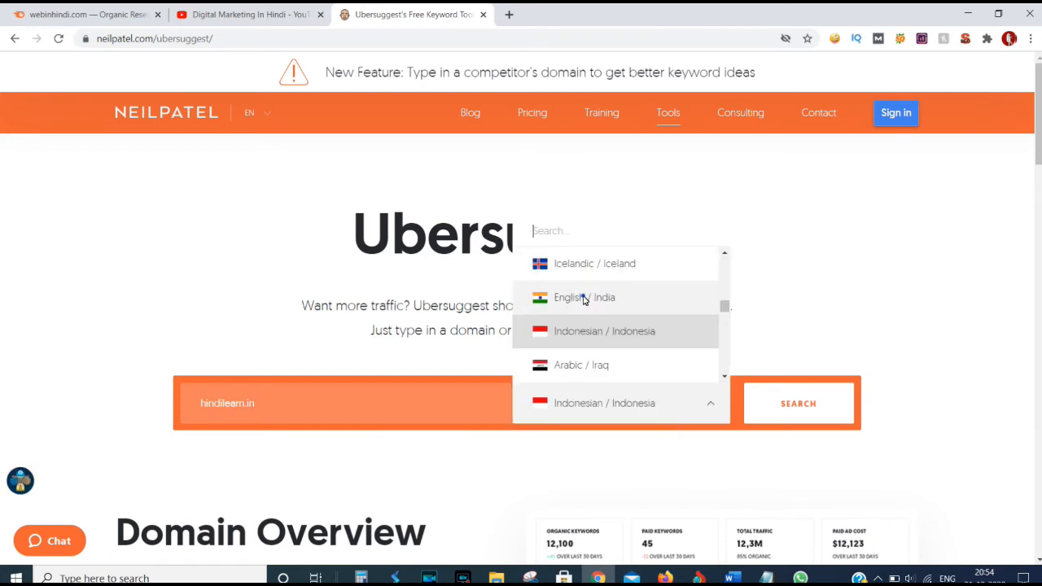
left_click(582, 297)
left_click(800, 406)
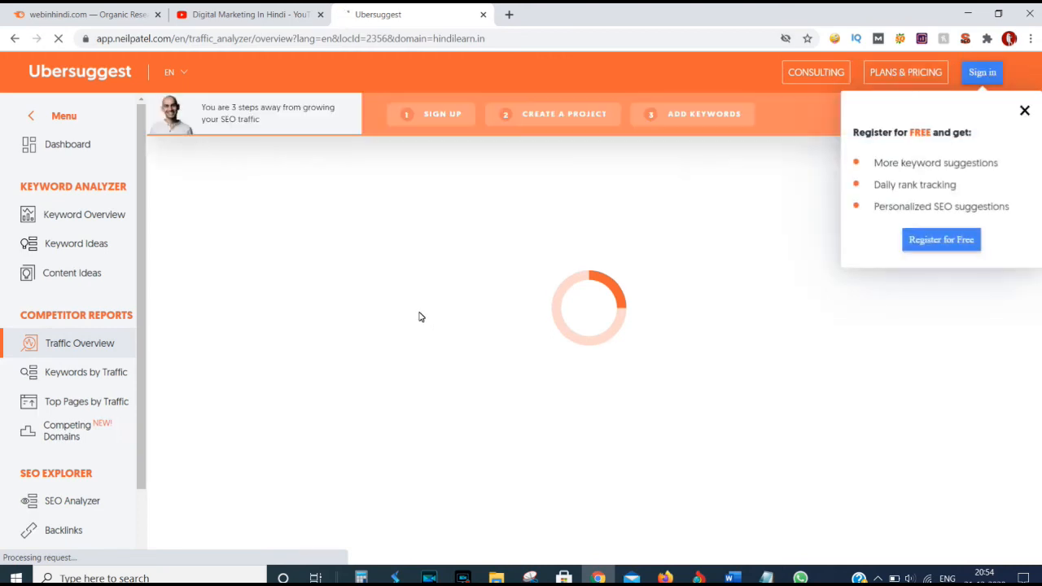
Step: Dismiss the registration prompt, review hindilearn.in's traffic overview through its top SEO pages, and open the Top Pages by Traffic report
left_click(1020, 116)
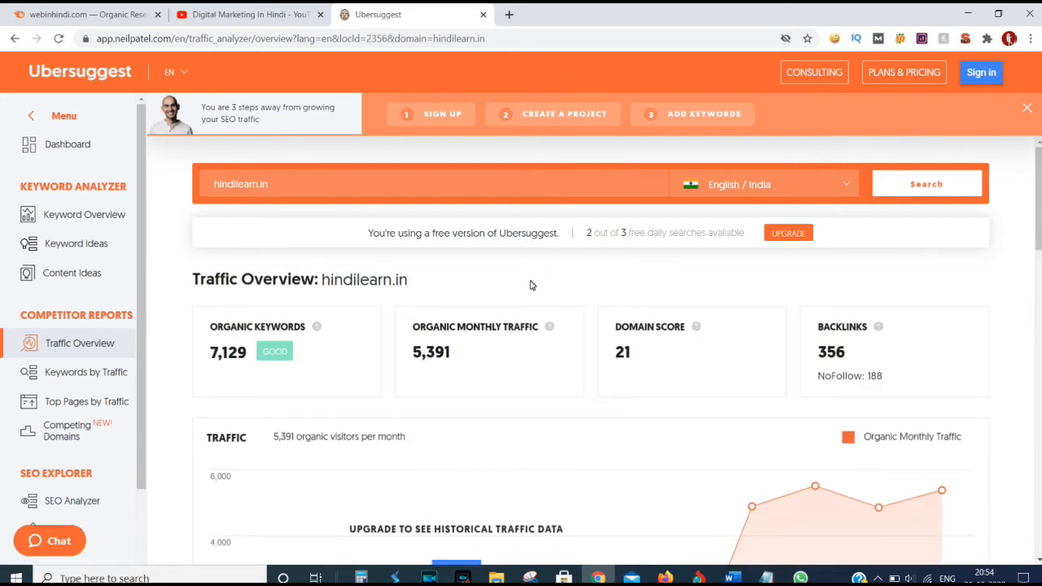
scroll(530, 285, "down", 5)
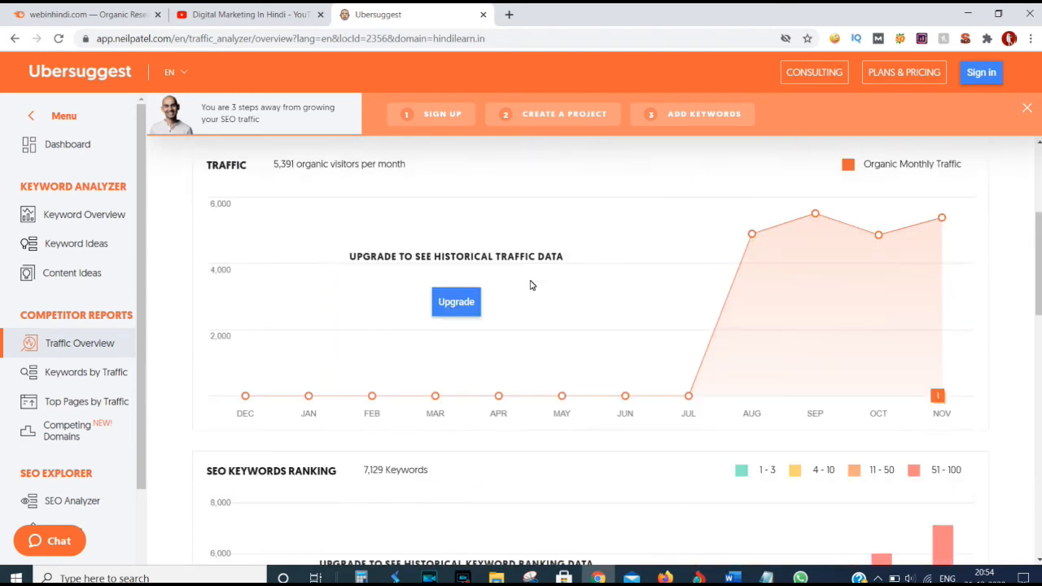
scroll(530, 285, "down", 3)
scroll(530, 285, "down", 2)
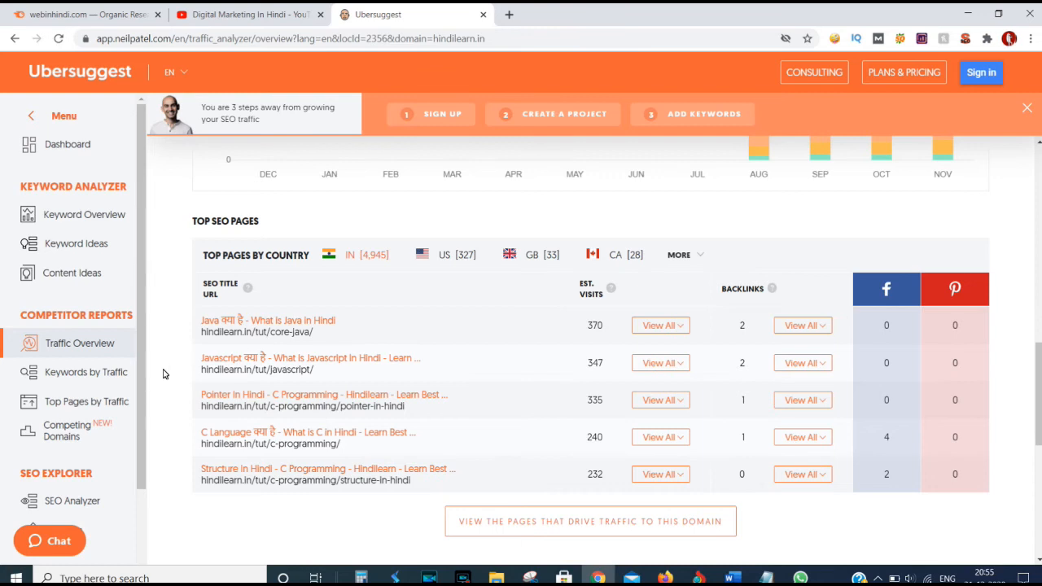
left_click(81, 402)
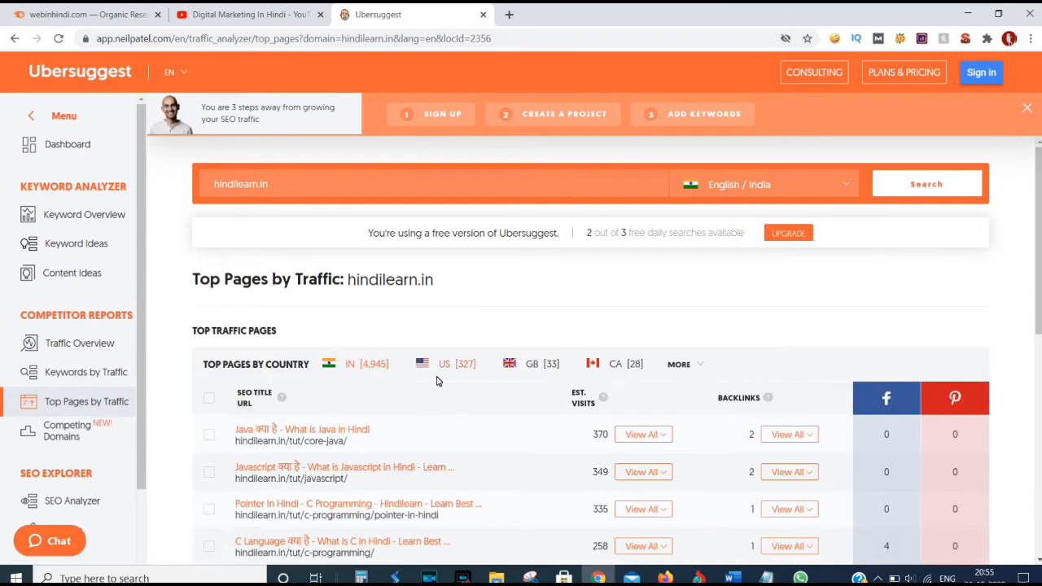
scroll(437, 383, "down", 2)
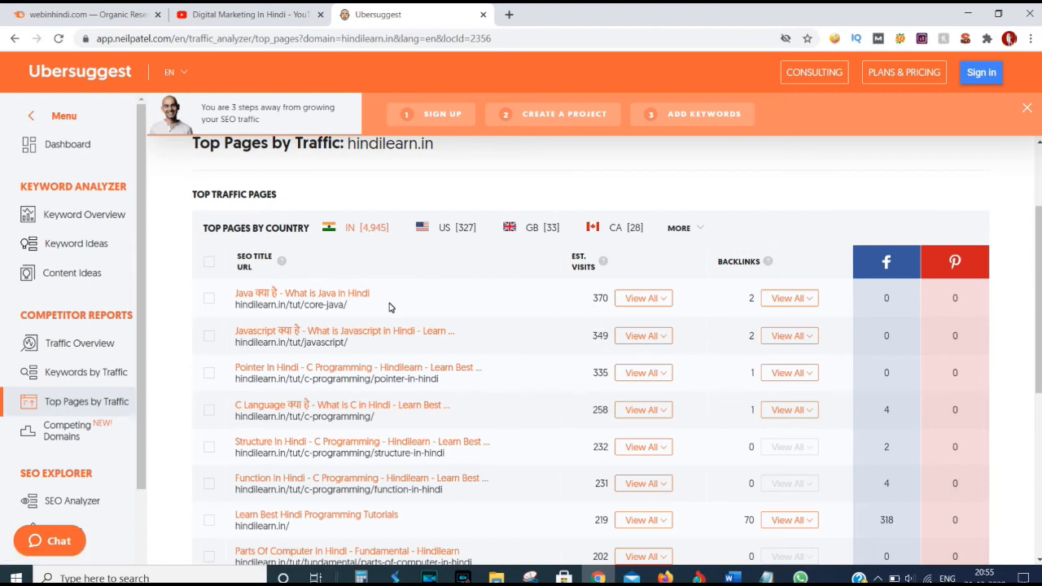
Step: Check the Semrush organic competitors list with its text selection cleared, then return to Ubersuggest and dismiss the promotional pop-up
left_click(37, 15)
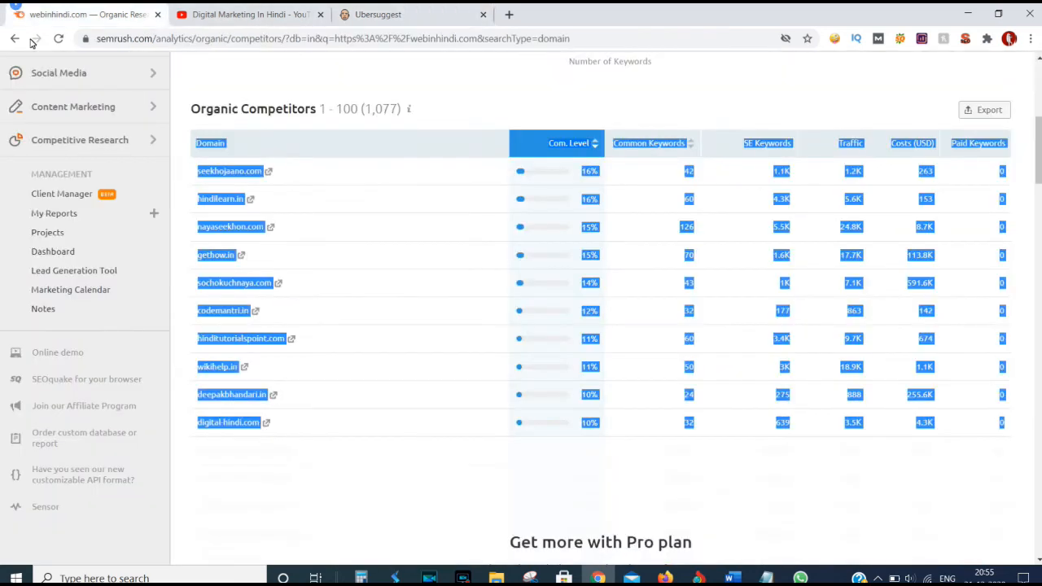
left_click(236, 461)
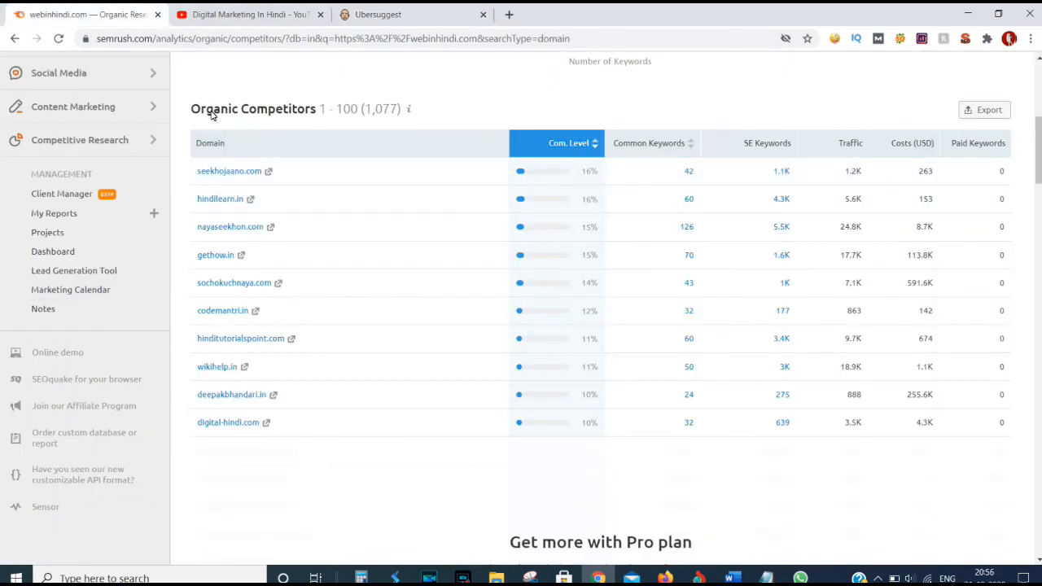
left_click(377, 11)
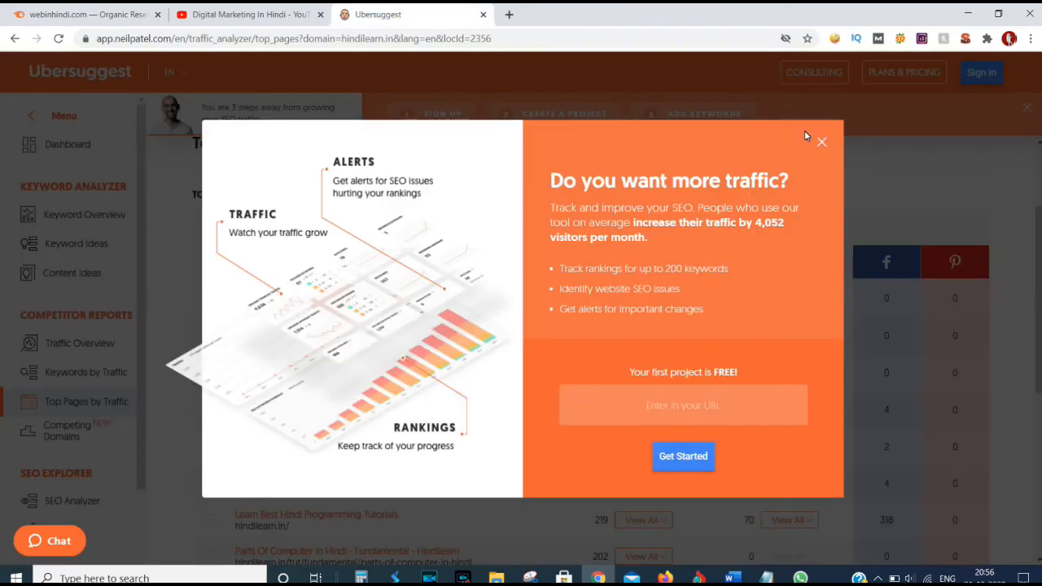
left_click(821, 143)
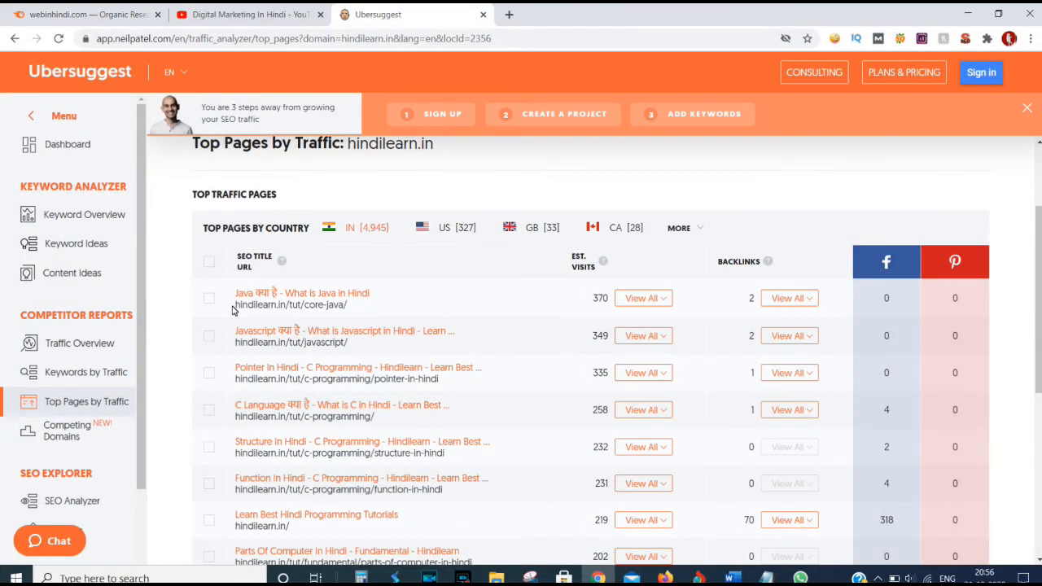
Step: Review the top traffic pages of hindilearn.in and open its Keywords by Traffic report
scroll(232, 456, "down", 1)
scroll(233, 463, "up", 1)
scroll(497, 382, "down", 1)
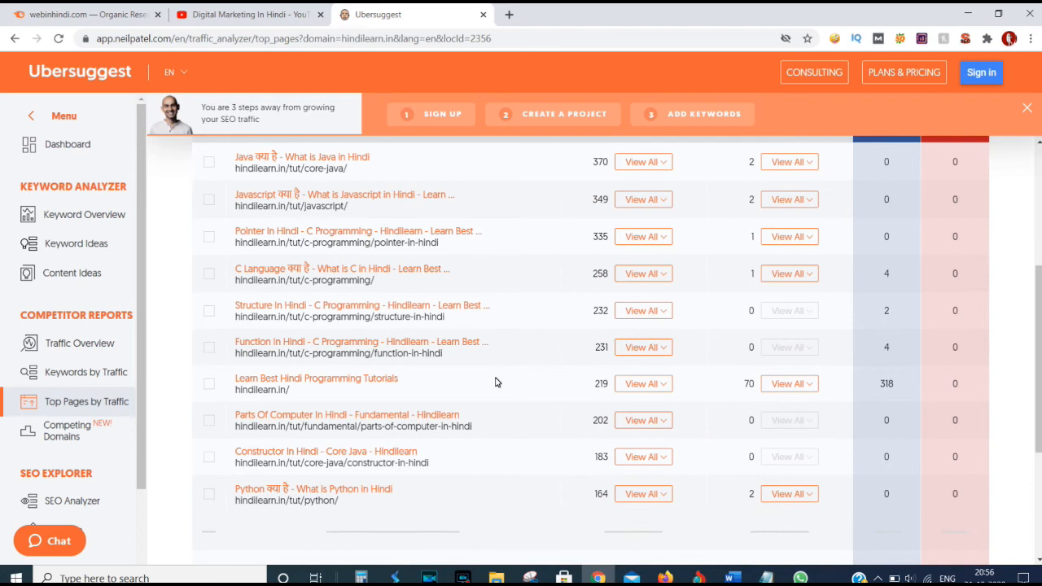
scroll(450, 386, "up", 1)
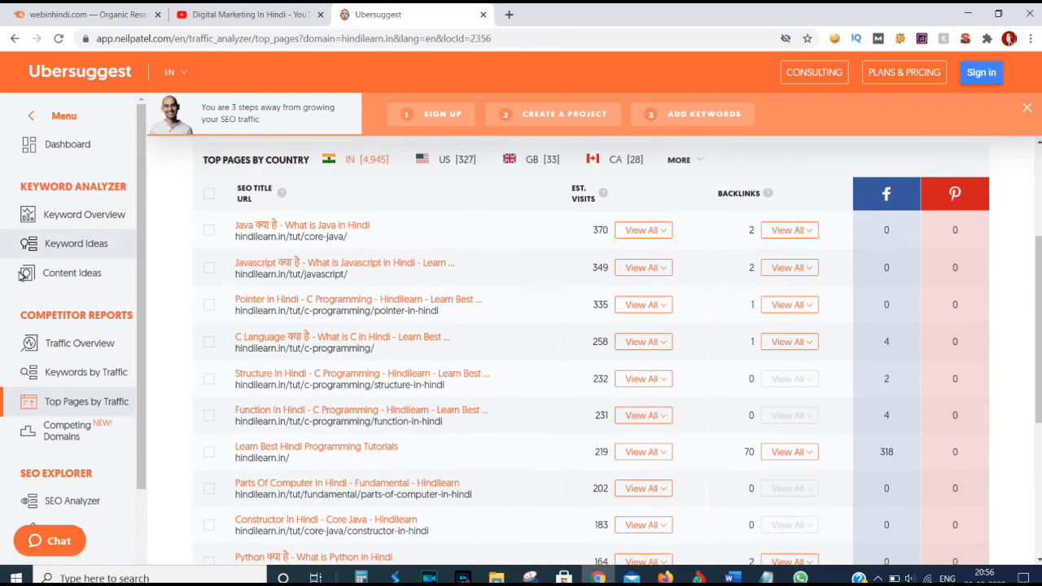
left_click(65, 376)
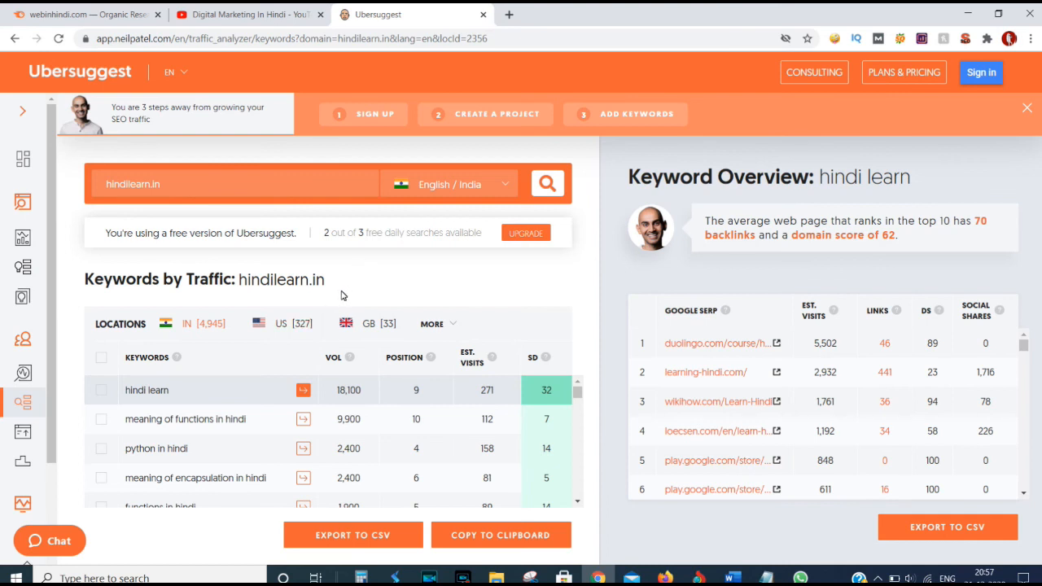
Step: Revisit the Semrush organic research for webinhindi.com, the Ubersuggest keyword report and the Digital Marketing In Hindi YouTube channel
left_click(98, 14)
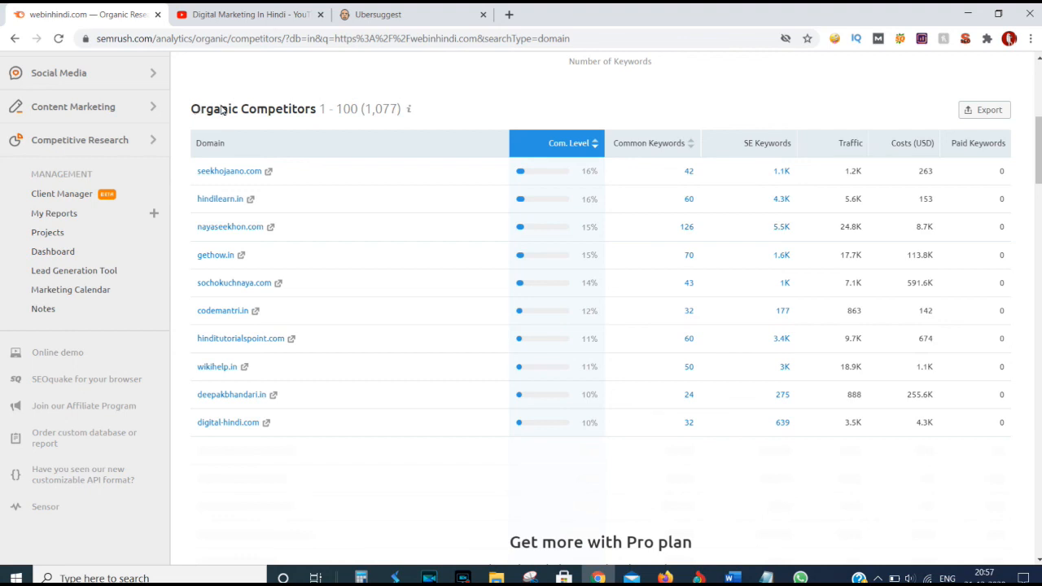
left_click(251, 13)
left_click(86, 14)
left_click(244, 14)
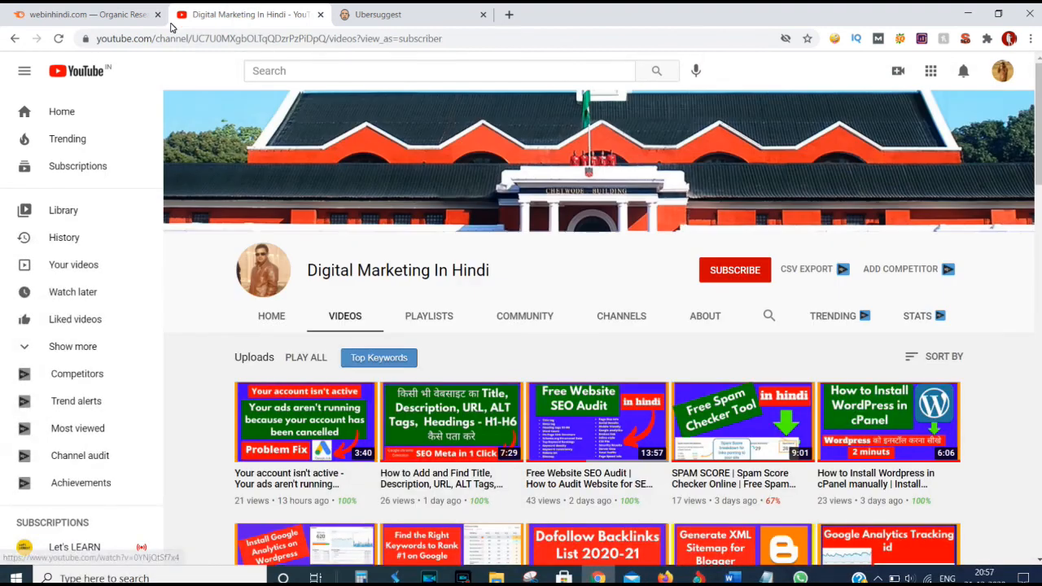
left_click(118, 10)
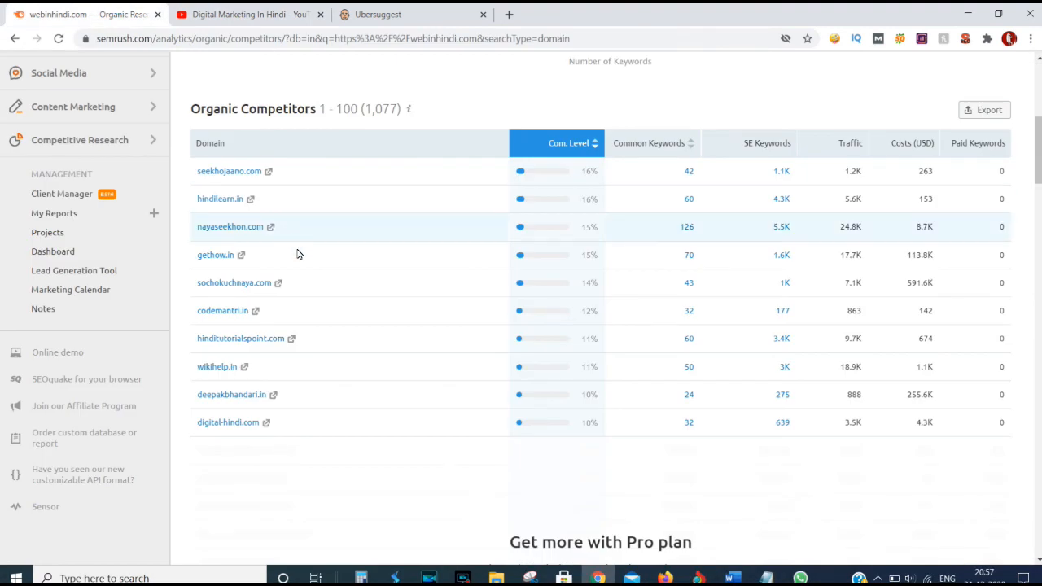
scroll(297, 253, "up", 5)
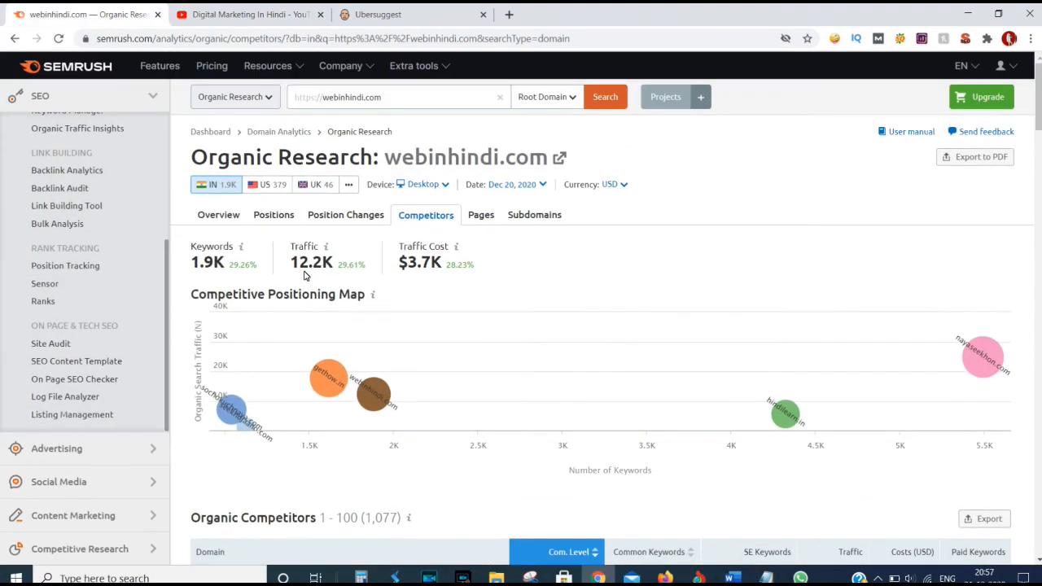
left_click(358, 15)
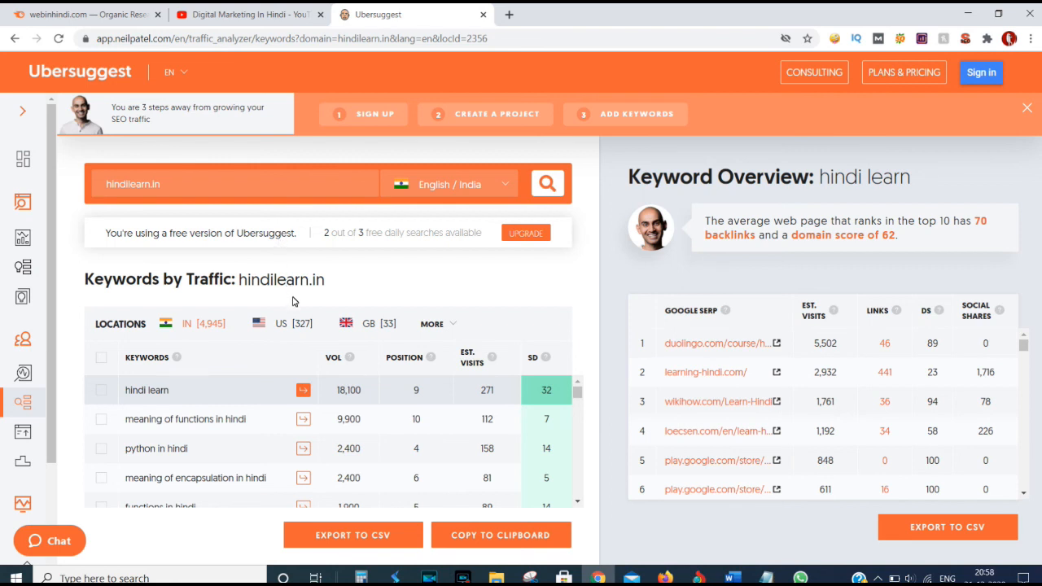
left_click(258, 15)
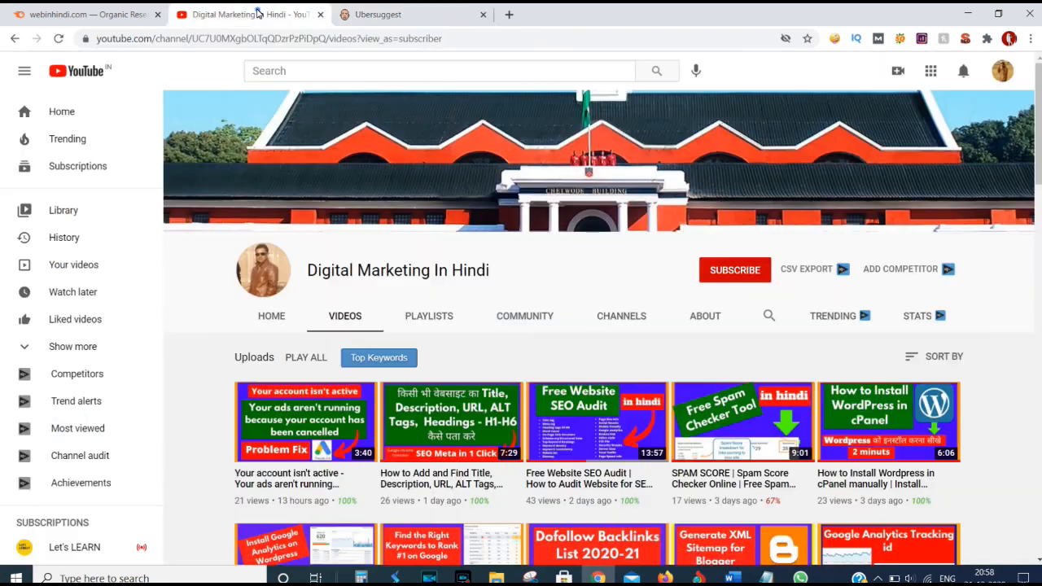